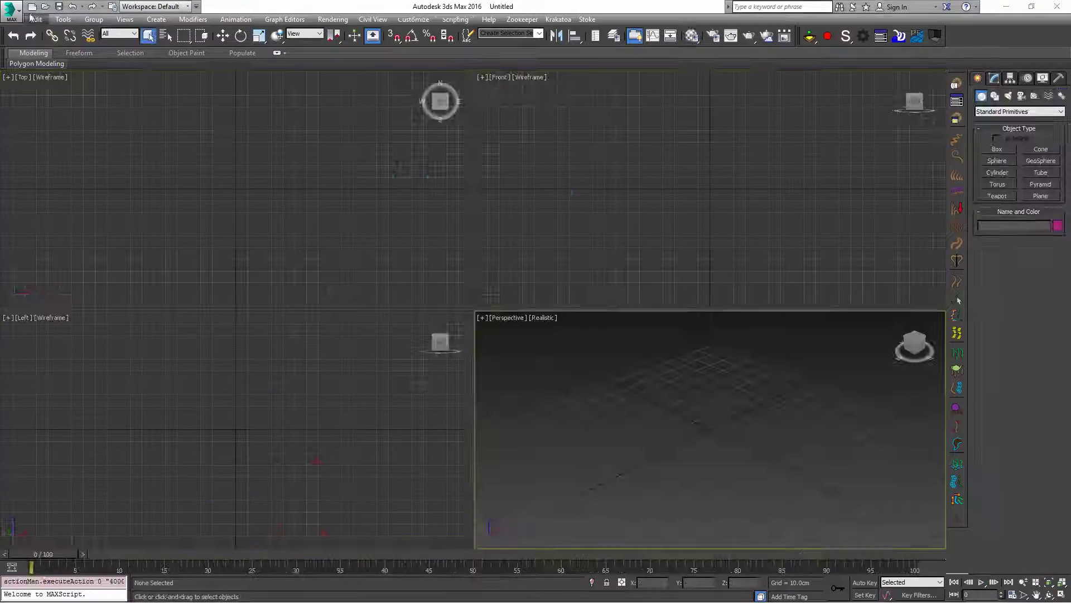
Open the magma_flow.max scene.
{"action": "left_click", "coordinate": [11, 11]}
{"action": "left_click", "coordinate": [123, 72]}
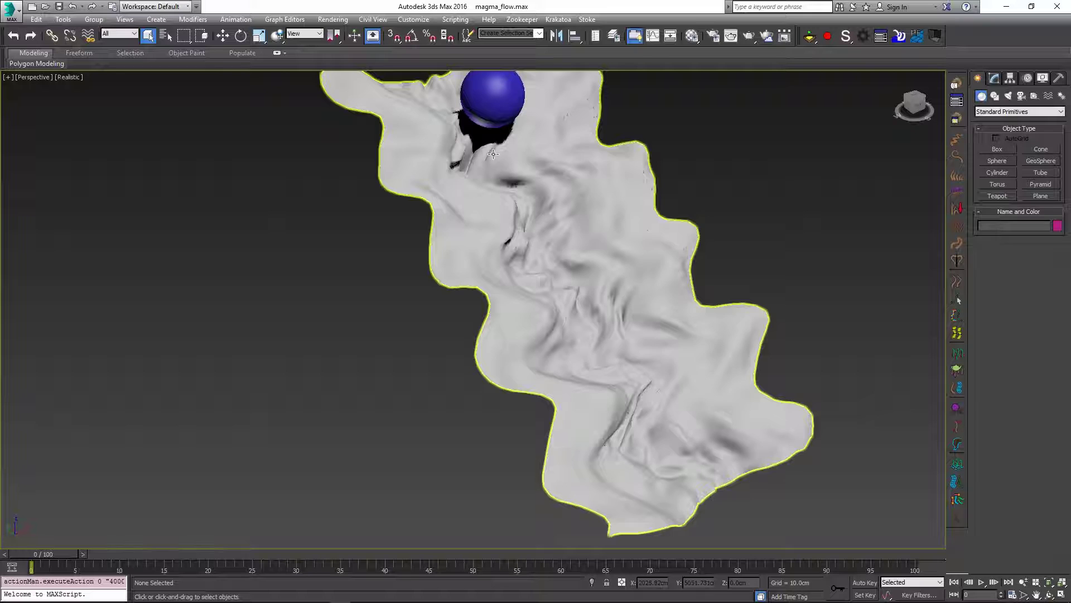
Review the Lucid Modifier settings of the blue sphere and of the wavy terrain plane.
{"action": "middle_click_drag", "start_coordinate": [374, 279], "coordinate": [357, 234], "text": "alt"}
{"action": "left_click", "coordinate": [419, 109]}
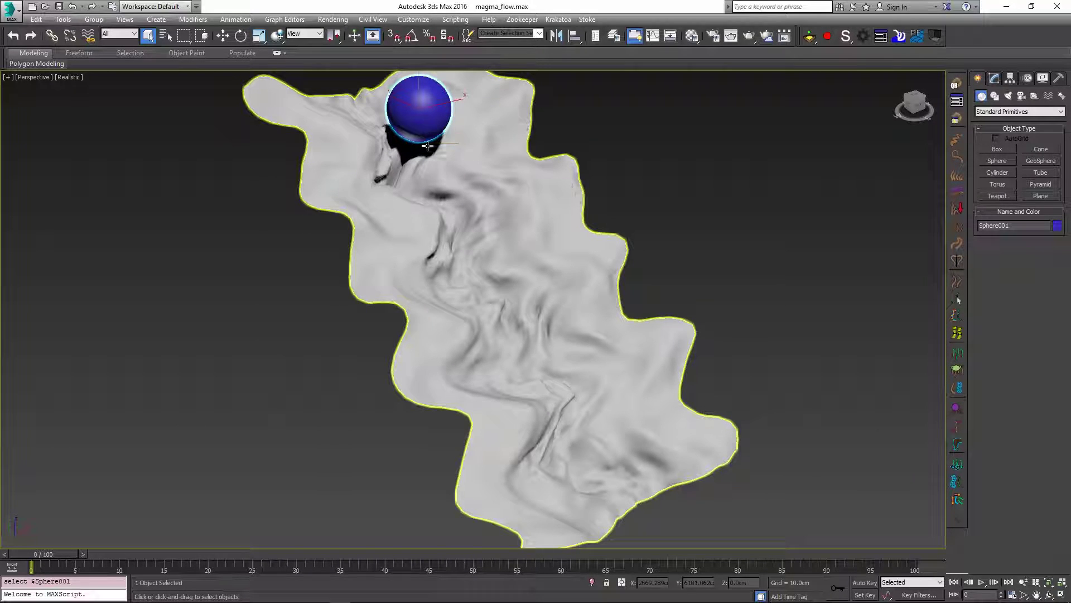
{"action": "left_click", "coordinate": [997, 79]}
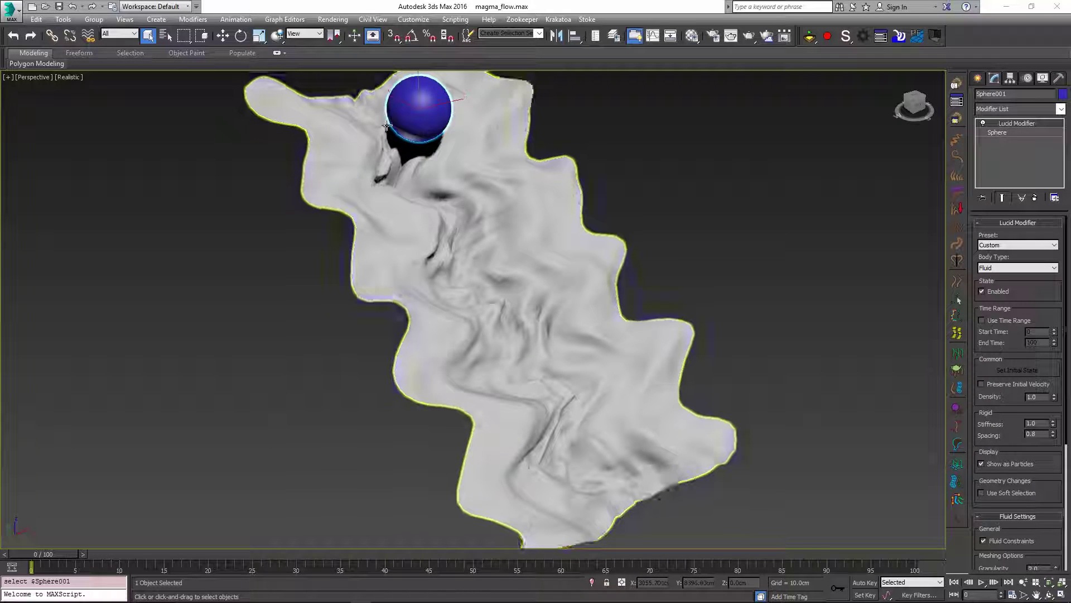
{"action": "left_click", "coordinate": [512, 196]}
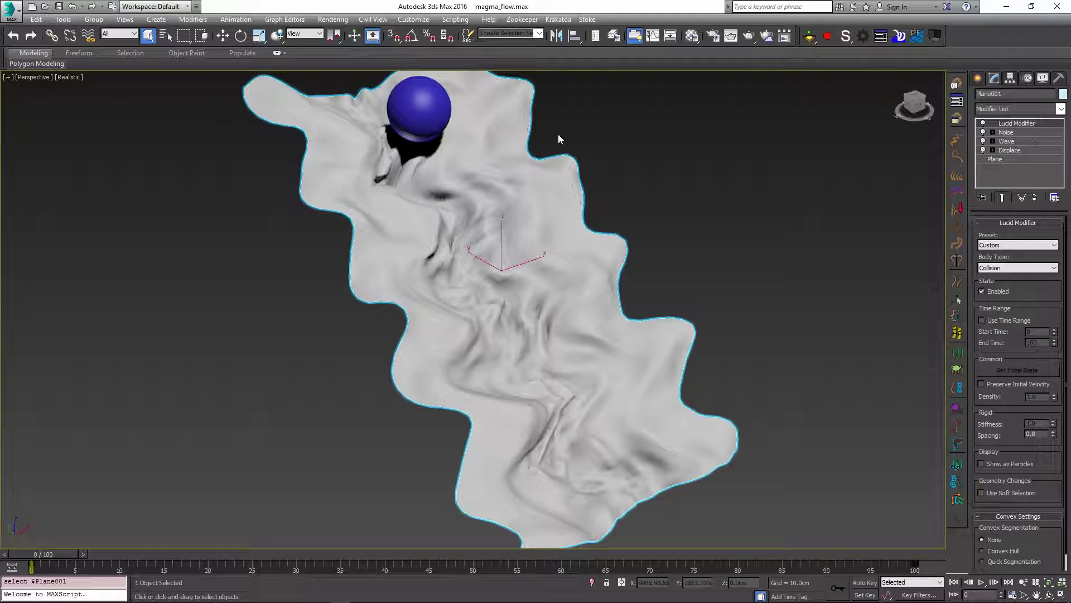
{"action": "left_click", "coordinate": [427, 113]}
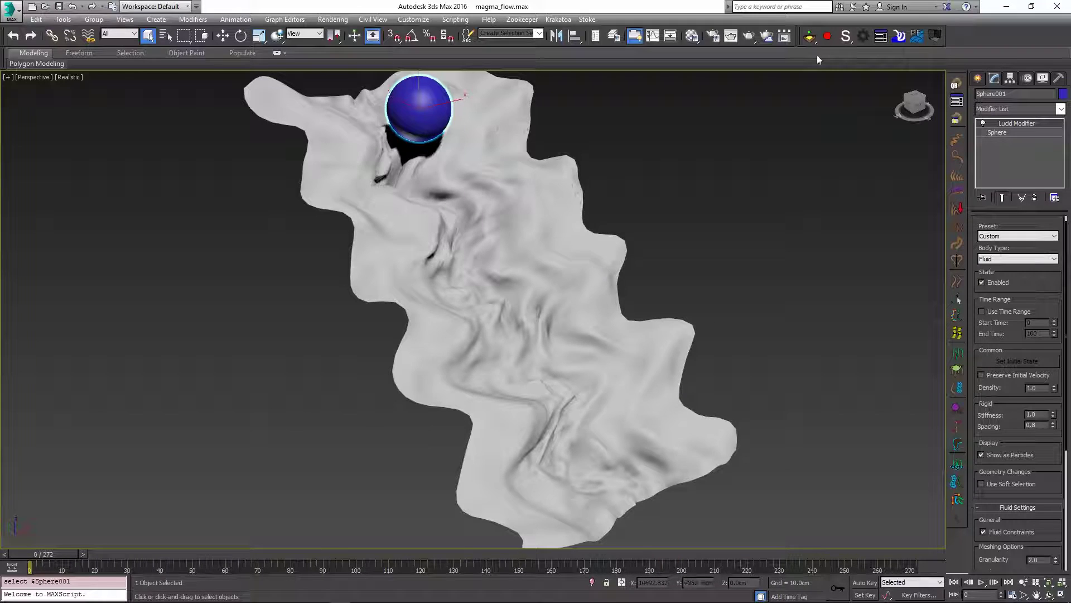
Run a Lucid simulation of the fluid sphere, stop it, and examine the slope of the terrain plane.
{"action": "left_click", "coordinate": [828, 36]}
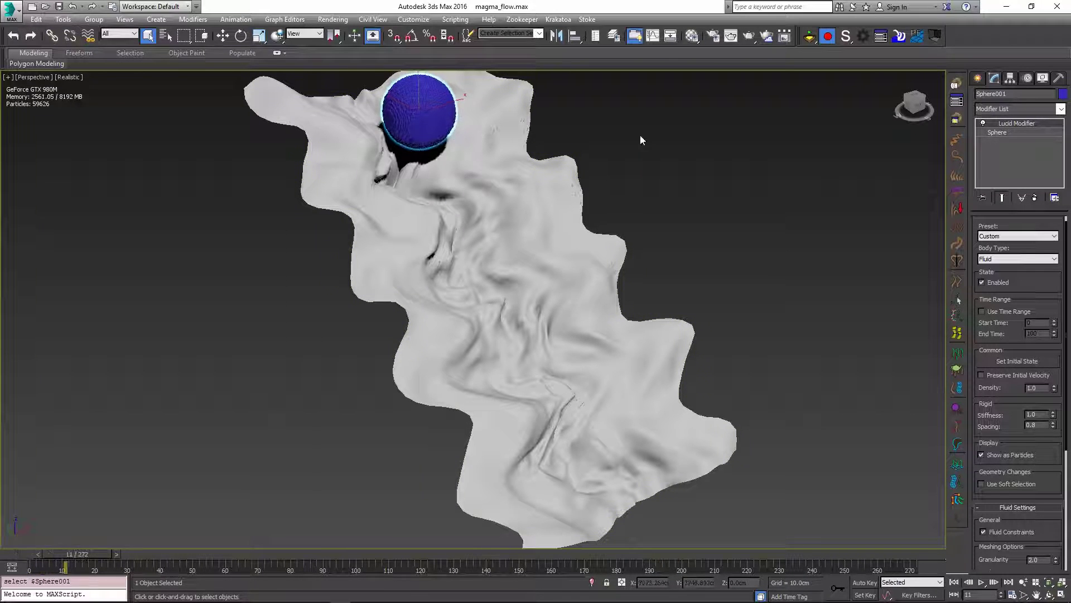
{"action": "left_click", "coordinate": [828, 36]}
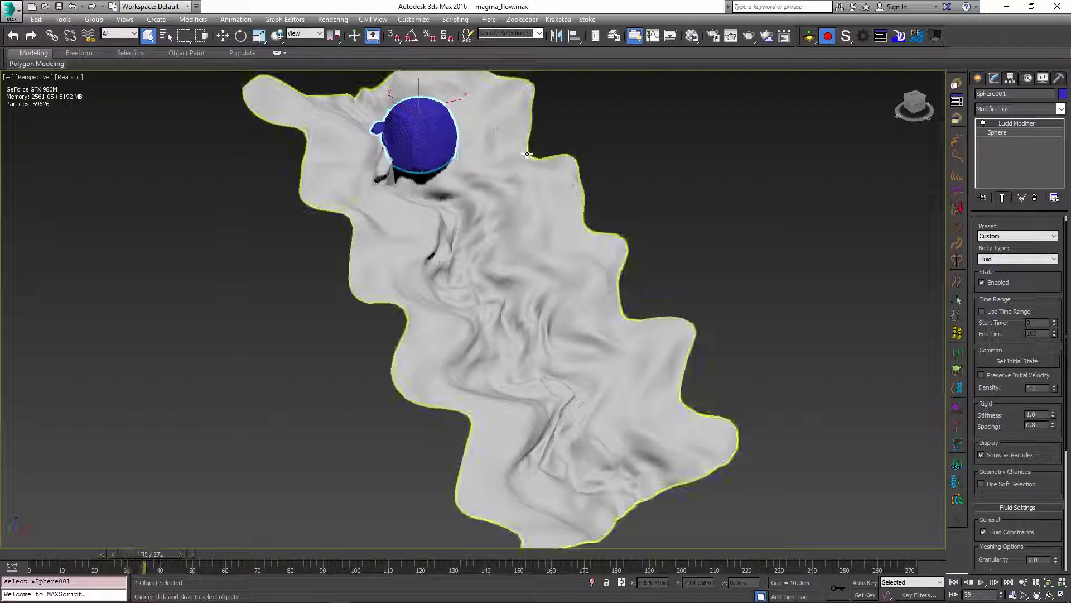
{"action": "middle_click_drag", "start_coordinate": [487, 314], "coordinate": [656, 329], "text": "alt"}
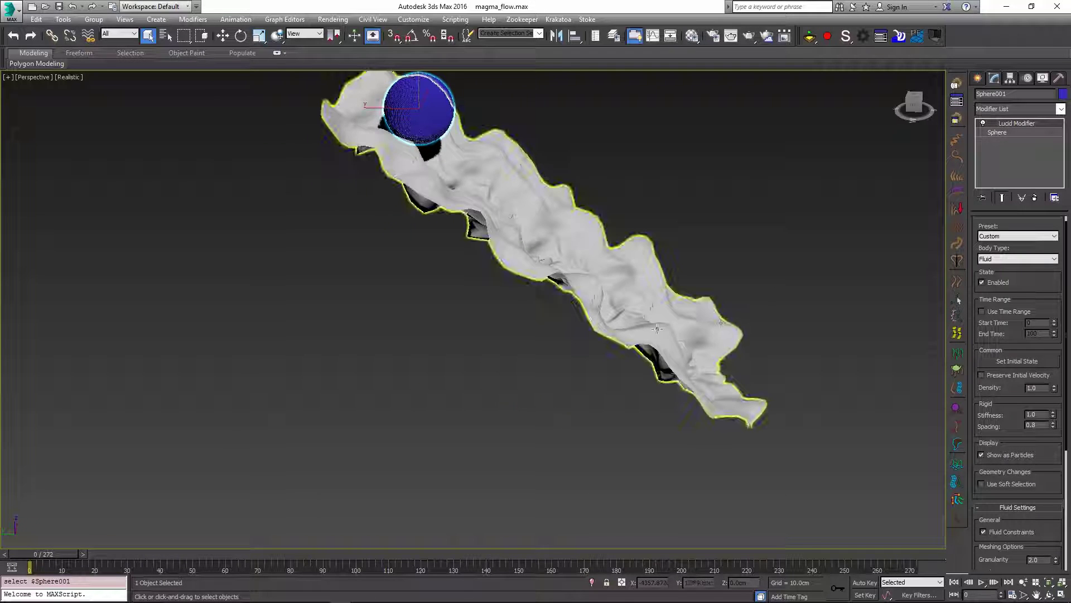
{"action": "left_click", "coordinate": [754, 384]}
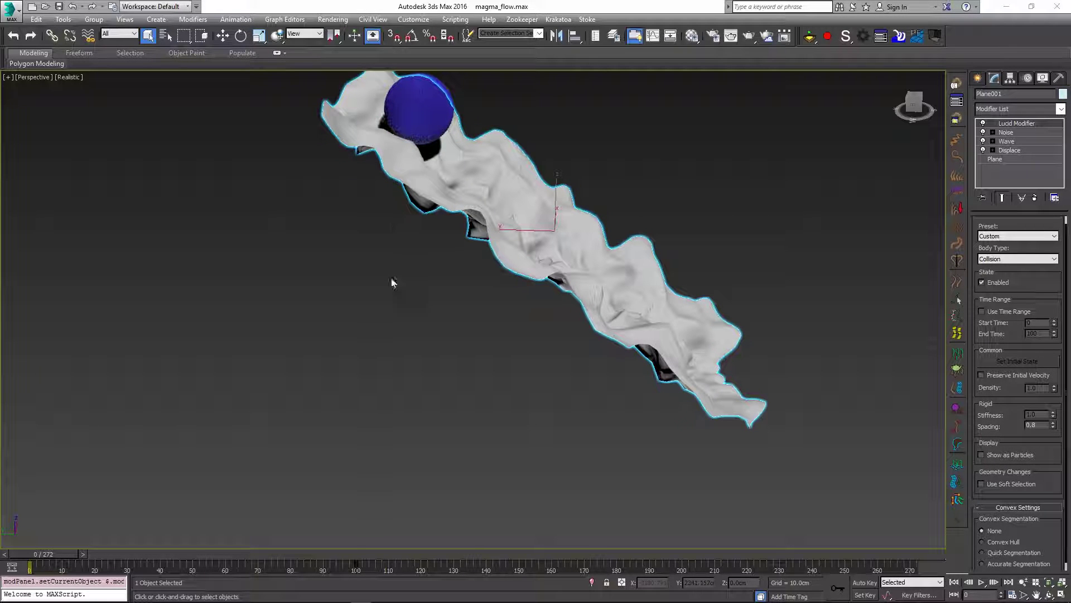
{"action": "middle_click_drag", "start_coordinate": [522, 326], "coordinate": [493, 352], "text": "alt"}
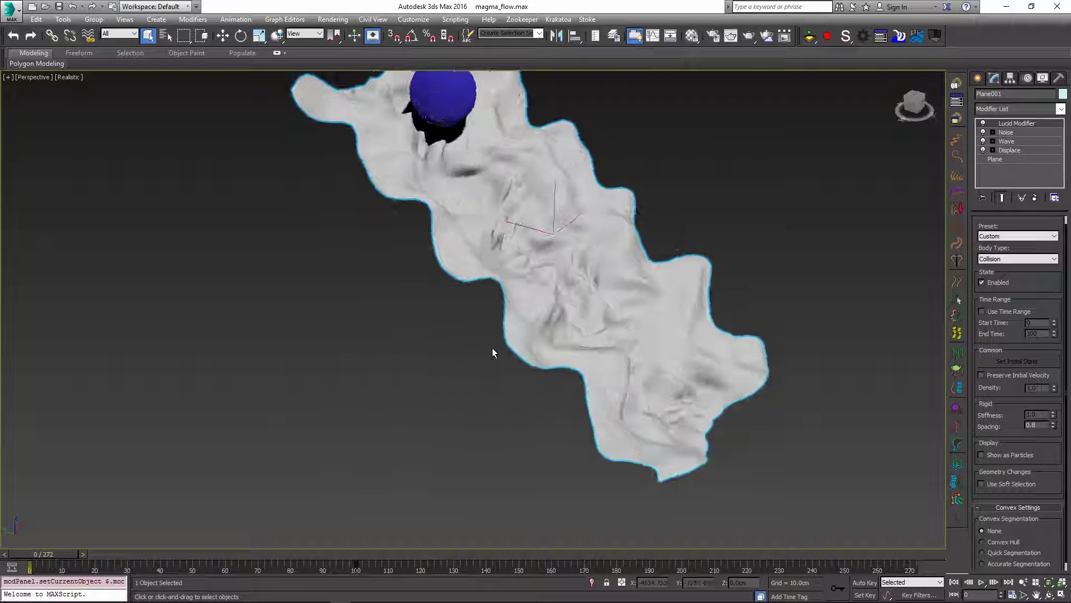
{"action": "middle_click_drag", "start_coordinate": [420, 195], "coordinate": [354, 211]}
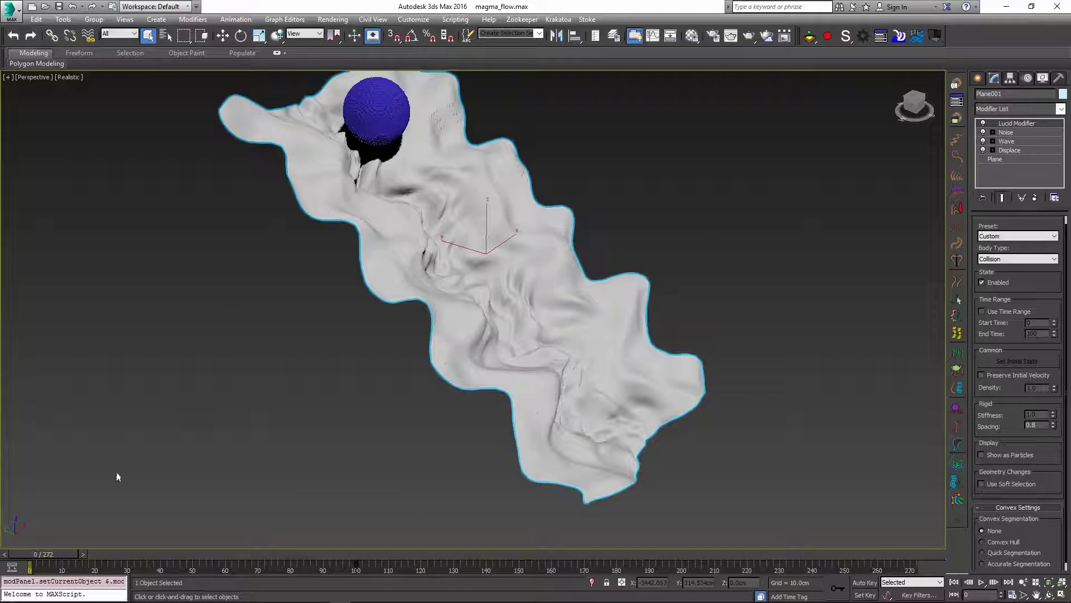
Play back the recorded fluid simulation, stop it, and scrub back to frame 20.
{"action": "left_click", "coordinate": [982, 582]}
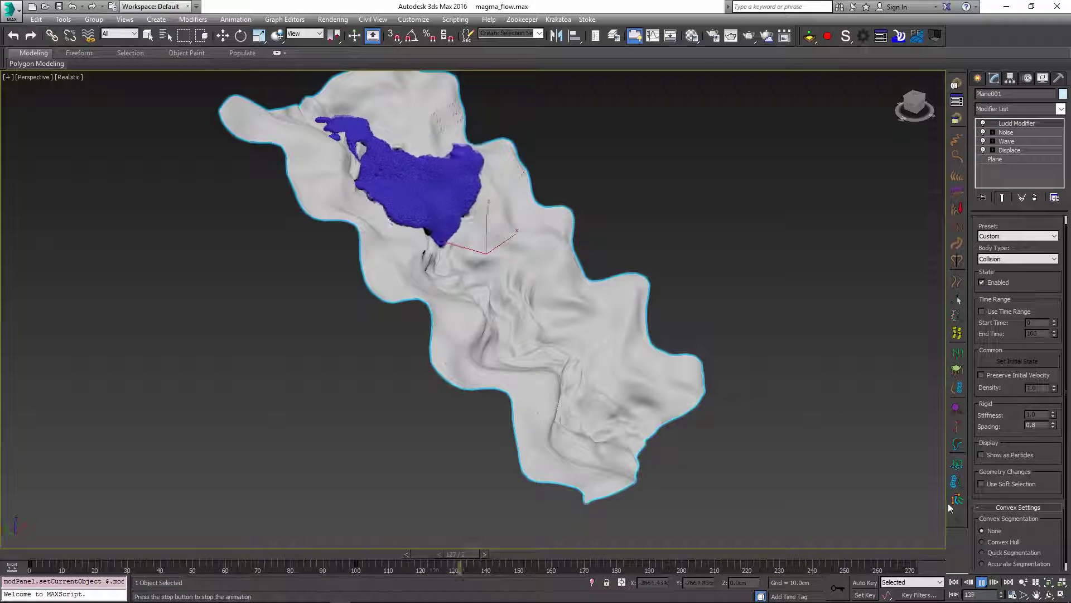
{"action": "left_click", "coordinate": [982, 583]}
{"action": "left_click_drag", "start_coordinate": [531, 561], "coordinate": [95, 569]}
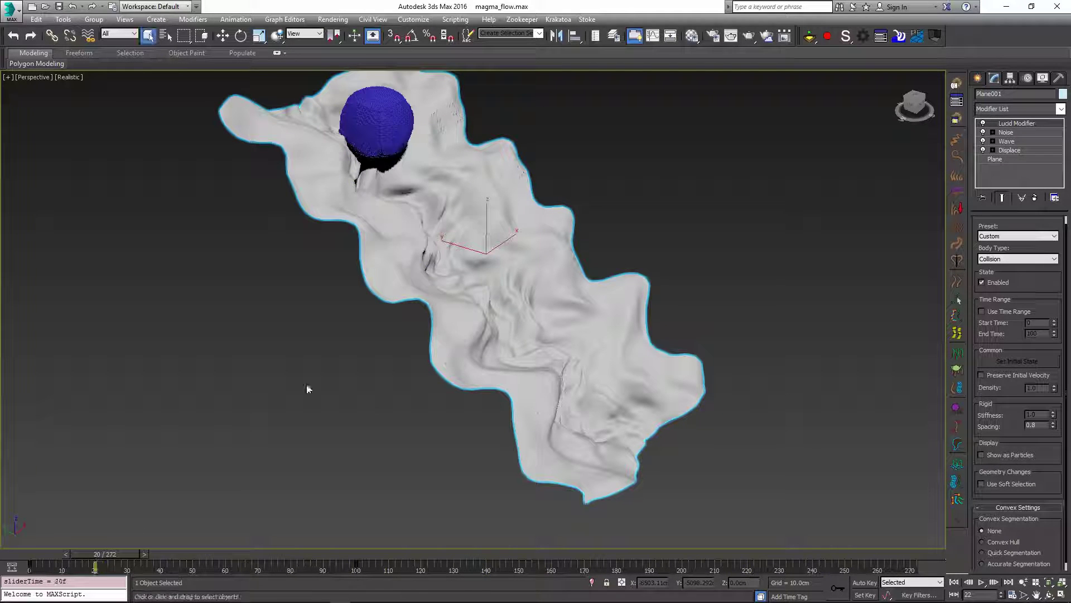
Disable Fluid Constraints in the sphere's Lucid Modifier and extend the animation range to frame 511.
{"action": "left_click", "coordinate": [398, 121]}
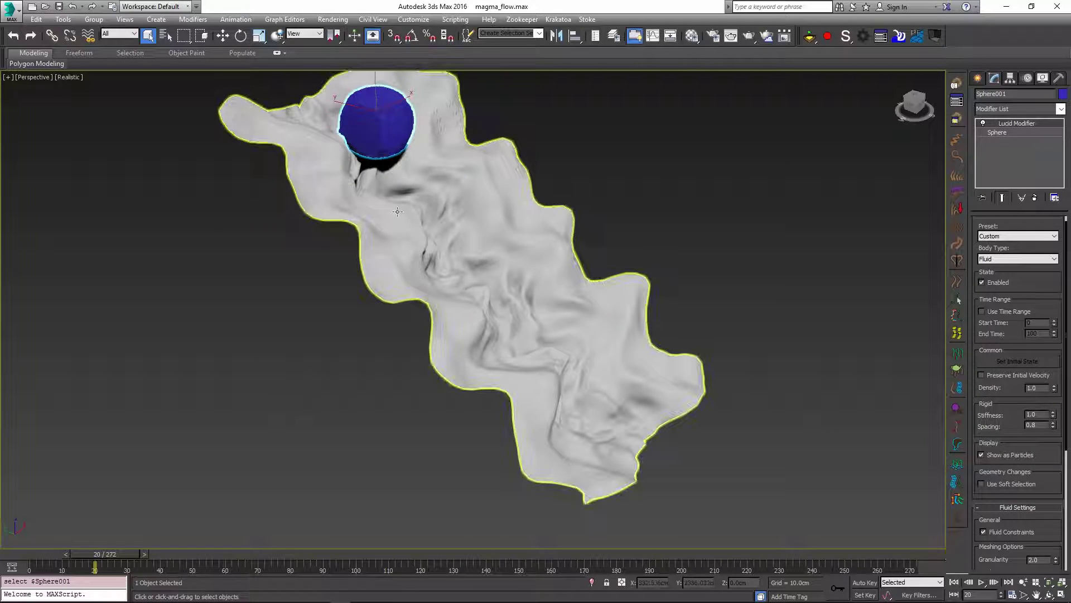
{"action": "scroll", "coordinate": [1005, 446], "scroll_direction": "down", "scroll_amount": 3}
{"action": "left_click", "coordinate": [983, 465]}
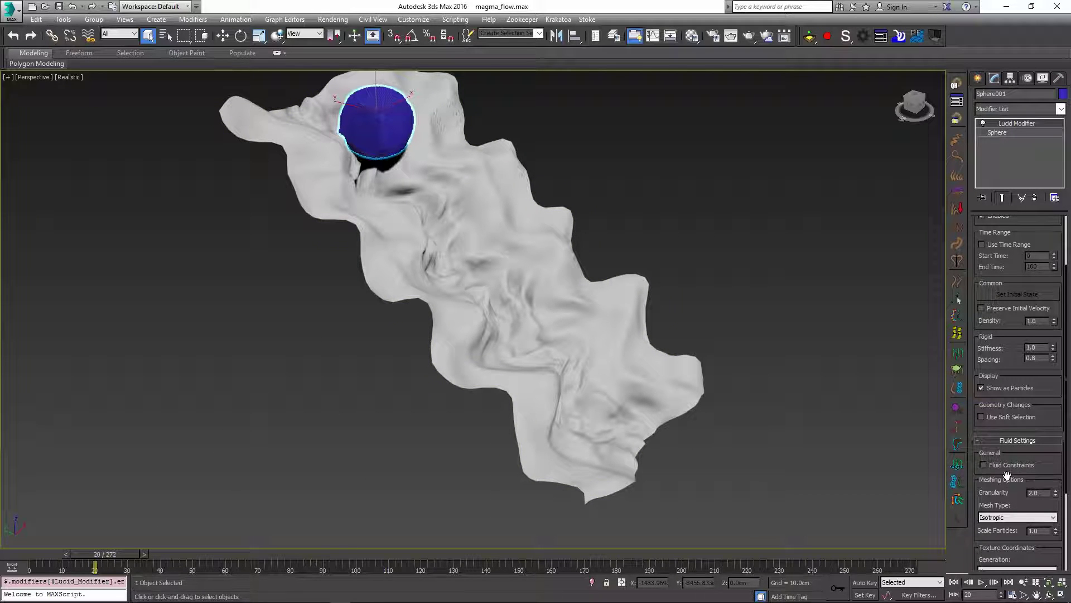
{"action": "scroll", "coordinate": [1011, 471], "scroll_direction": "down", "scroll_amount": 1}
{"action": "scroll", "coordinate": [1011, 470], "scroll_direction": "down", "scroll_amount": 1}
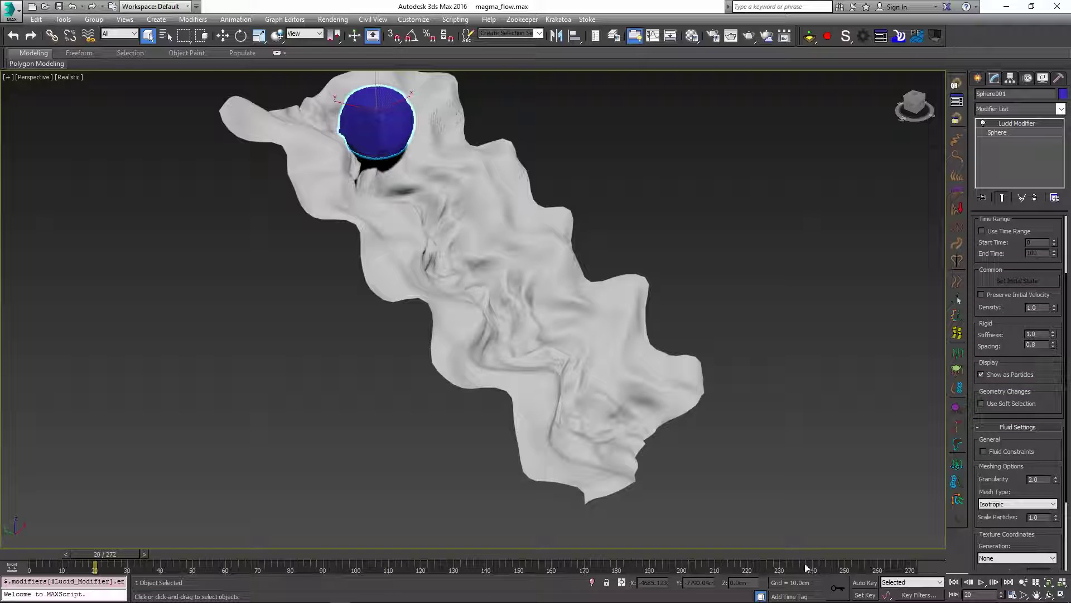
{"action": "right_click_drag", "start_coordinate": [798, 570], "coordinate": [446, 570], "text": "ctrl+alt"}
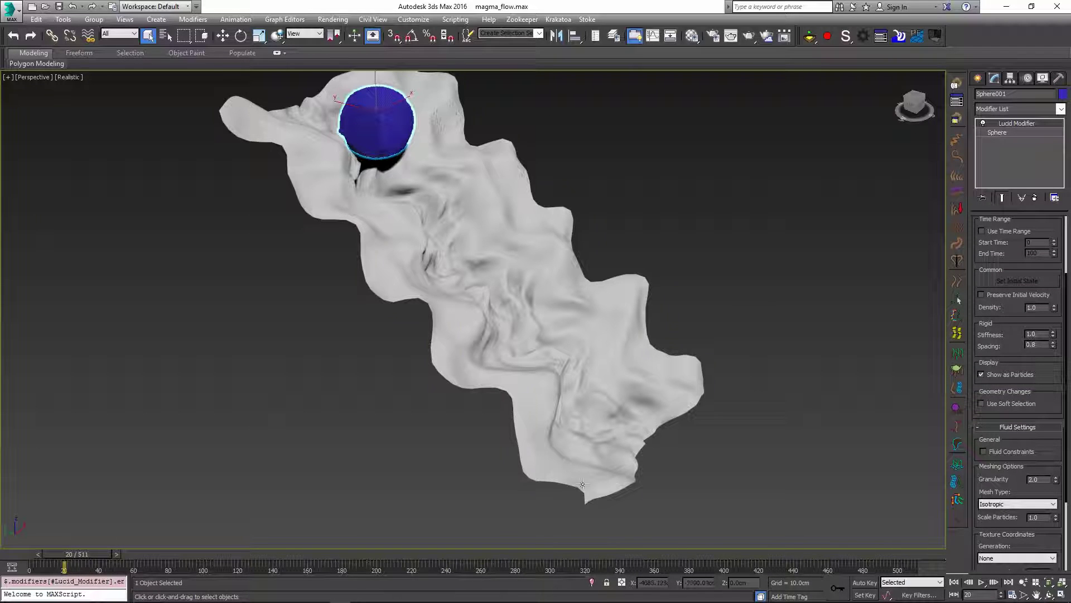
Add the global sandbox collision object around the terrain and sphere.
{"action": "scroll", "coordinate": [662, 494], "scroll_direction": "up", "scroll_amount": 2}
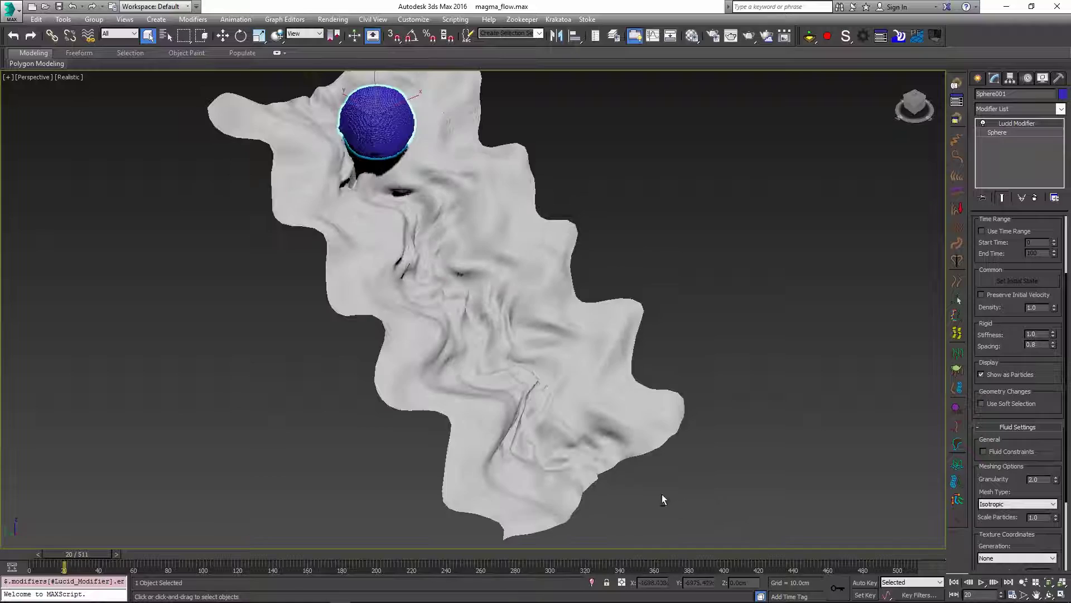
{"action": "middle_click_drag", "start_coordinate": [662, 494], "coordinate": [652, 417]}
{"action": "scroll", "coordinate": [653, 419], "scroll_direction": "down", "scroll_amount": 2}
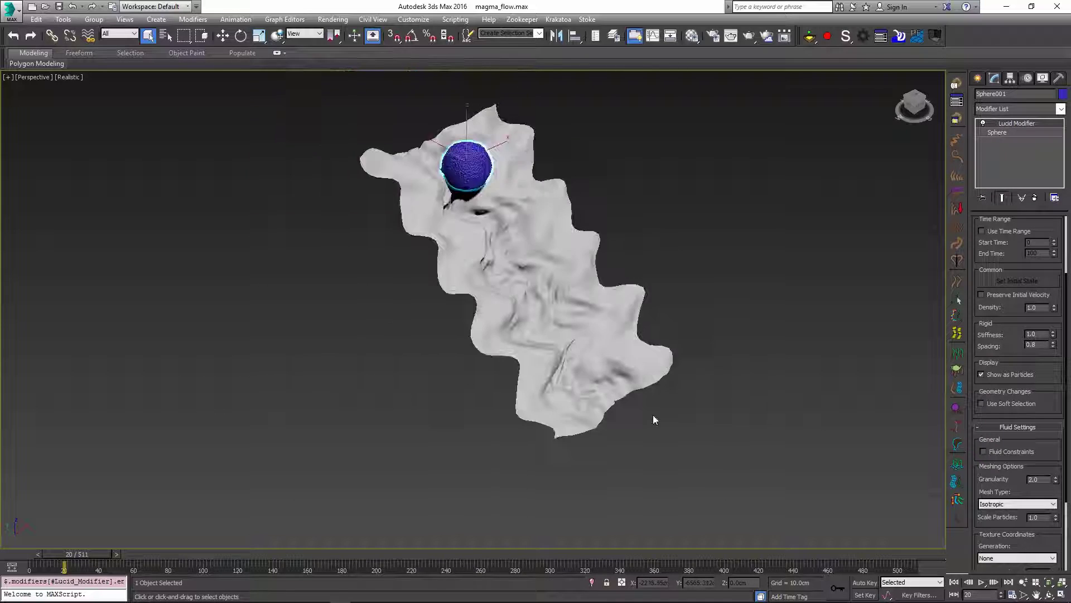
{"action": "left_click", "coordinate": [935, 37]}
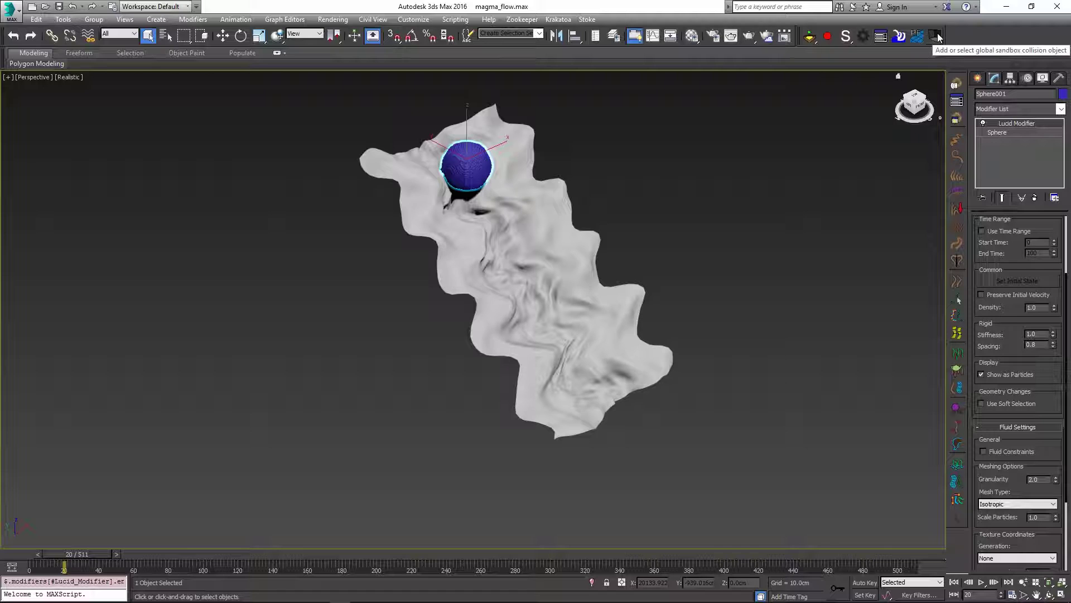
{"action": "left_click", "coordinate": [938, 38]}
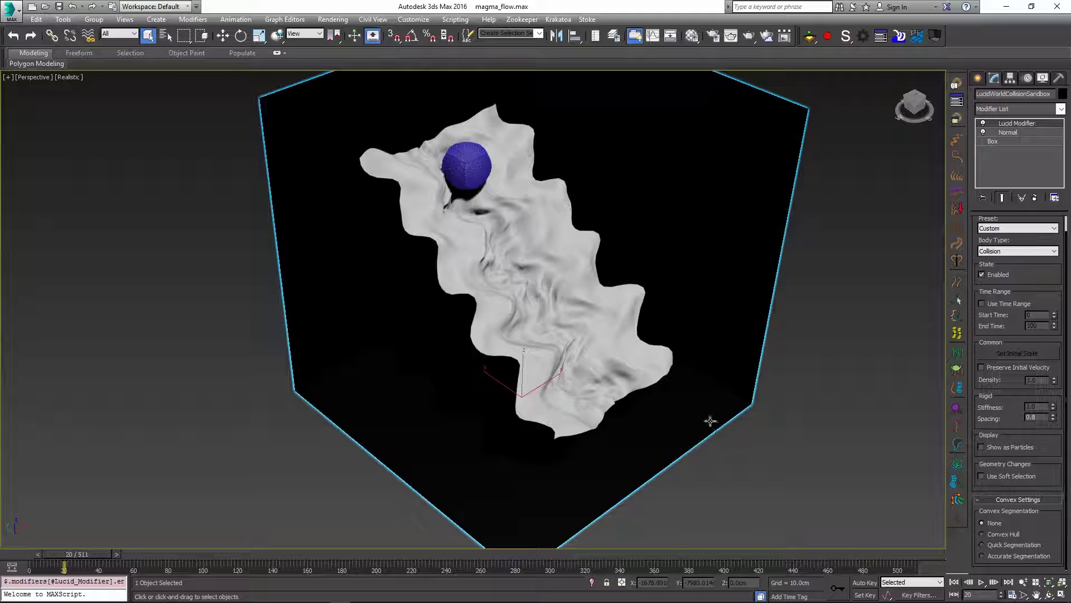
Set the collision sandbox's length to 17600 cm and move it by about -1287 in Y and 971 in Z.
{"action": "middle_click_drag", "start_coordinate": [588, 454], "coordinate": [586, 252], "text": "alt"}
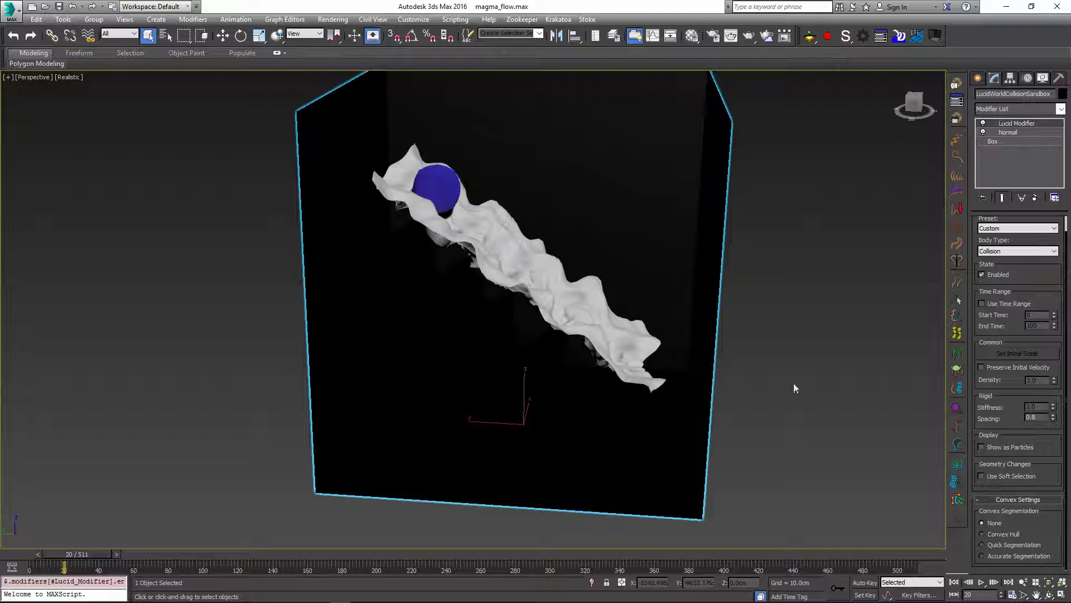
{"action": "left_click", "coordinate": [997, 144]}
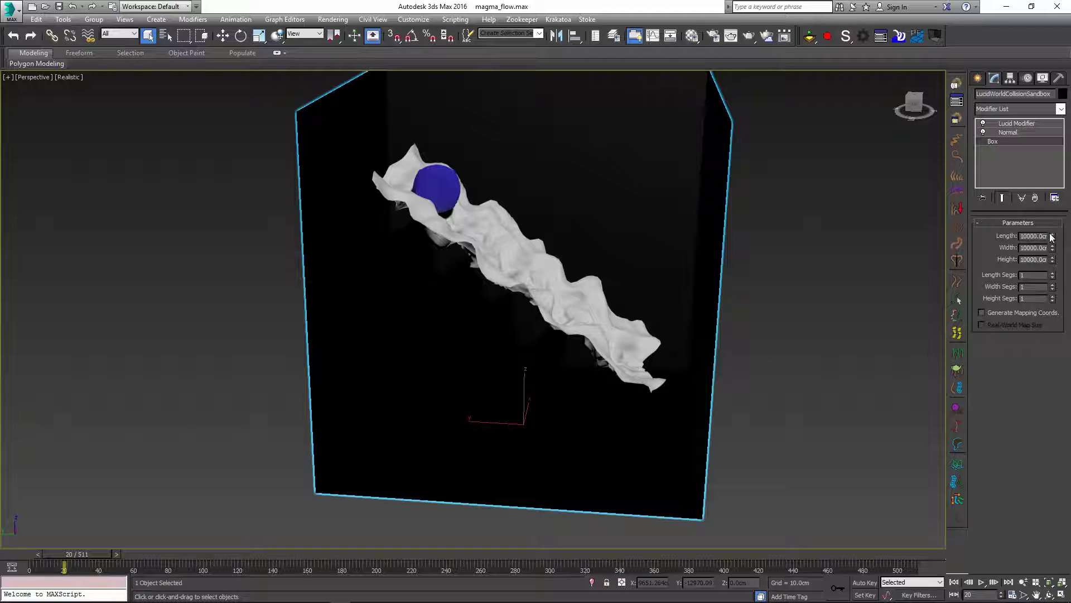
{"action": "left_click_drag", "start_coordinate": [1053, 238], "coordinate": [1042, 208]}
{"action": "key", "text": "w"}
{"action": "left_click_drag", "start_coordinate": [512, 403], "coordinate": [584, 376]}
{"action": "middle_click_drag", "start_coordinate": [585, 375], "coordinate": [668, 531], "text": "alt"}
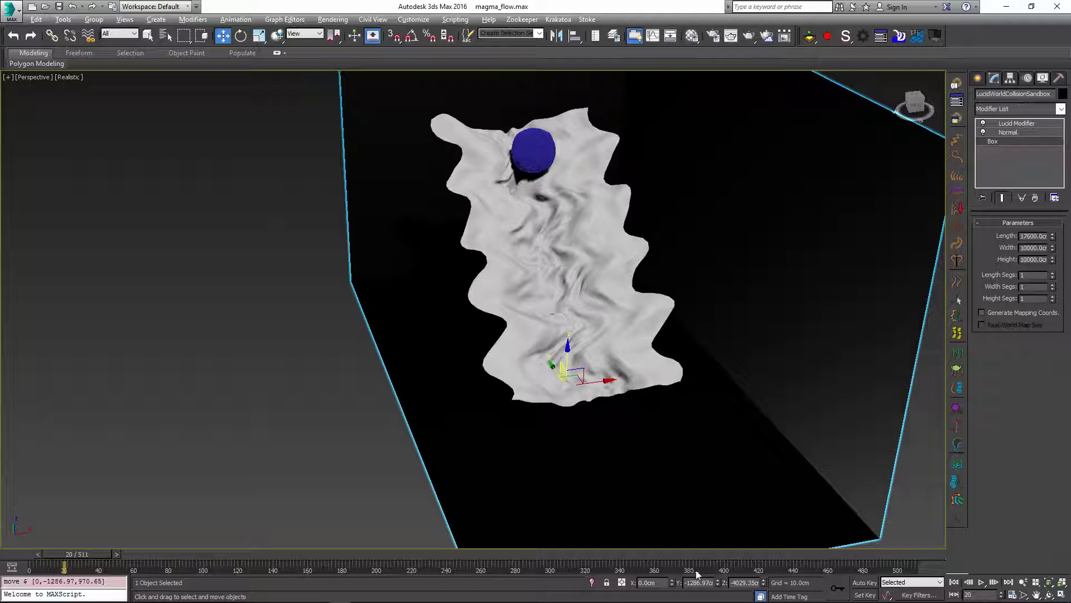
Extend the animation range to frame 1073, rerun the Lucid simulation, and return to frame 20.
{"action": "right_click_drag", "start_coordinate": [696, 574], "coordinate": [641, 576], "text": "ctrl+alt"}
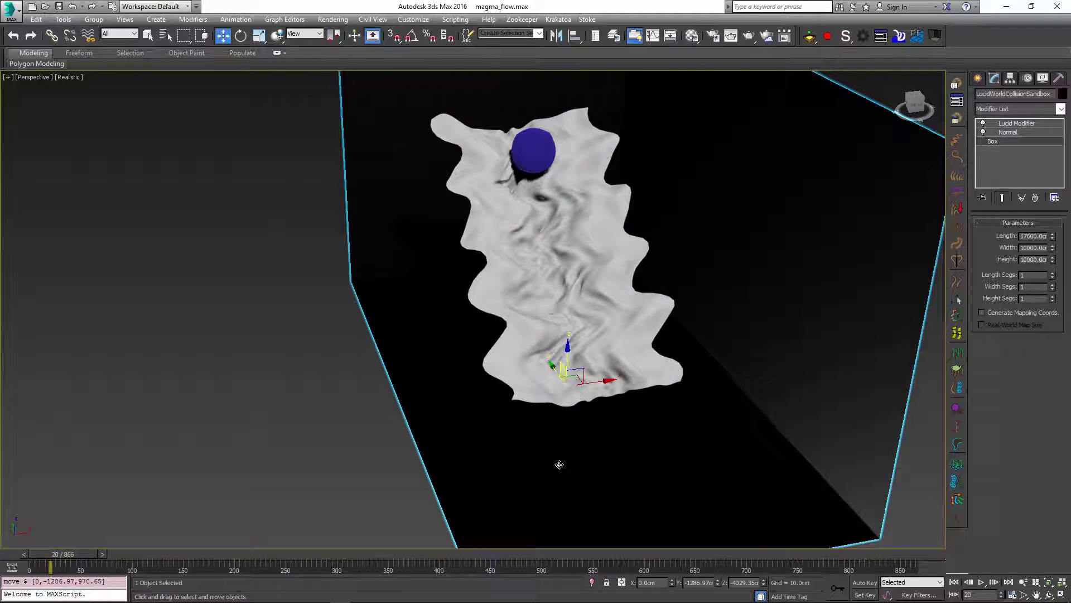
{"action": "right_click_drag", "start_coordinate": [575, 576], "coordinate": [507, 576], "text": "ctrl+alt"}
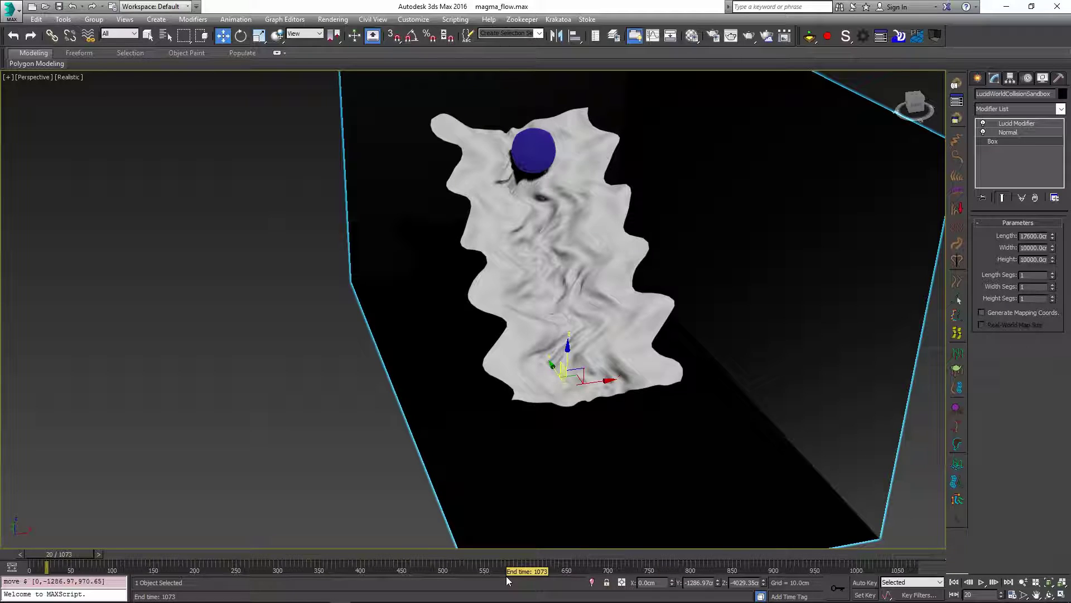
{"action": "left_click", "coordinate": [829, 36]}
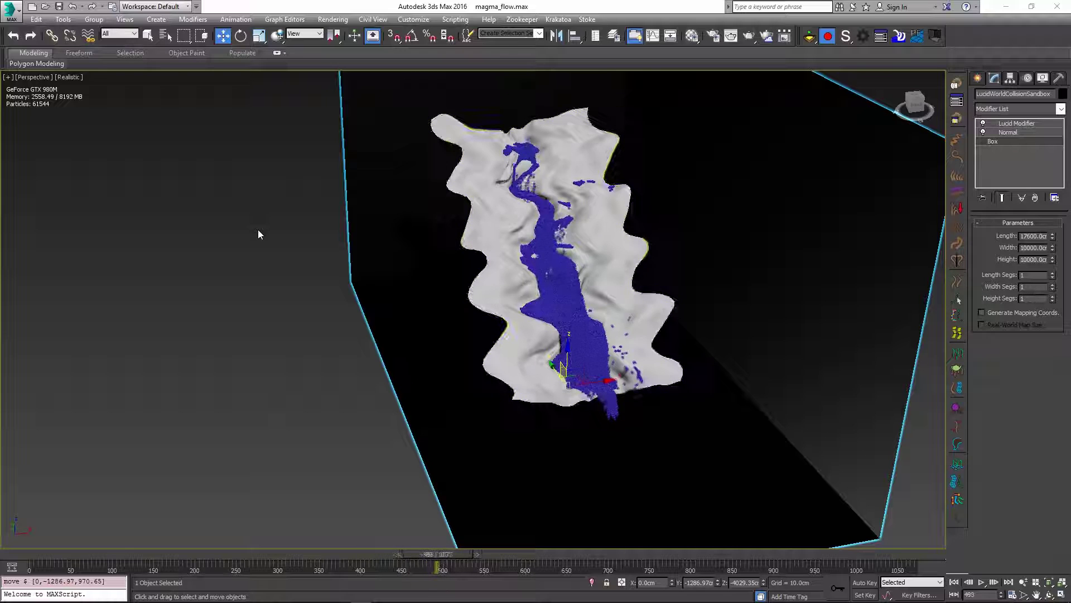
{"action": "key", "text": "Home"}
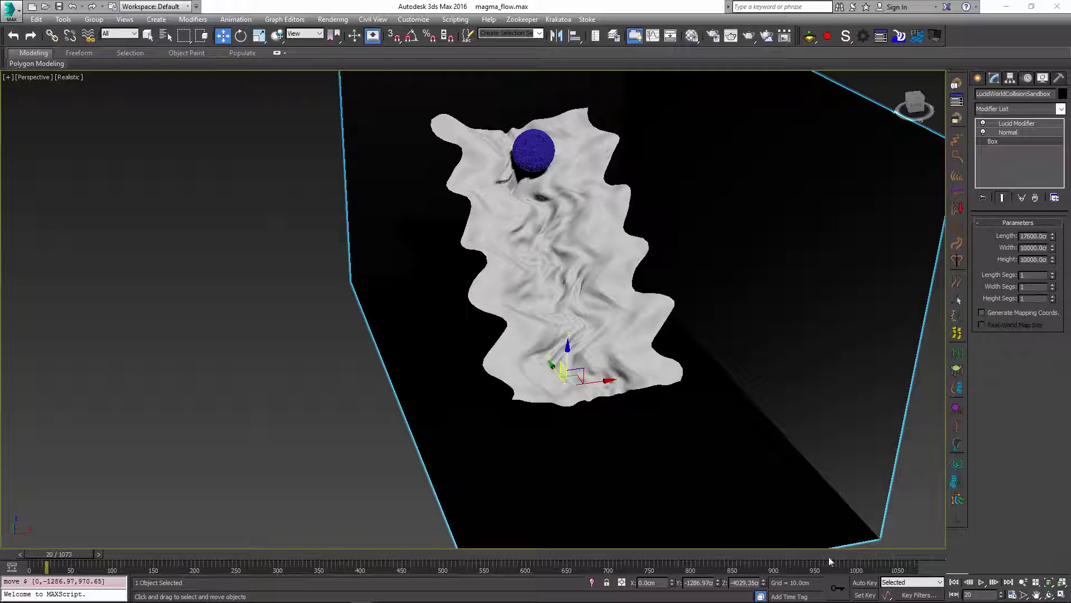
Play back the new simulation, examine the flow at the foot of the terrain, and scrub to frame 536.
{"action": "left_click", "coordinate": [982, 583]}
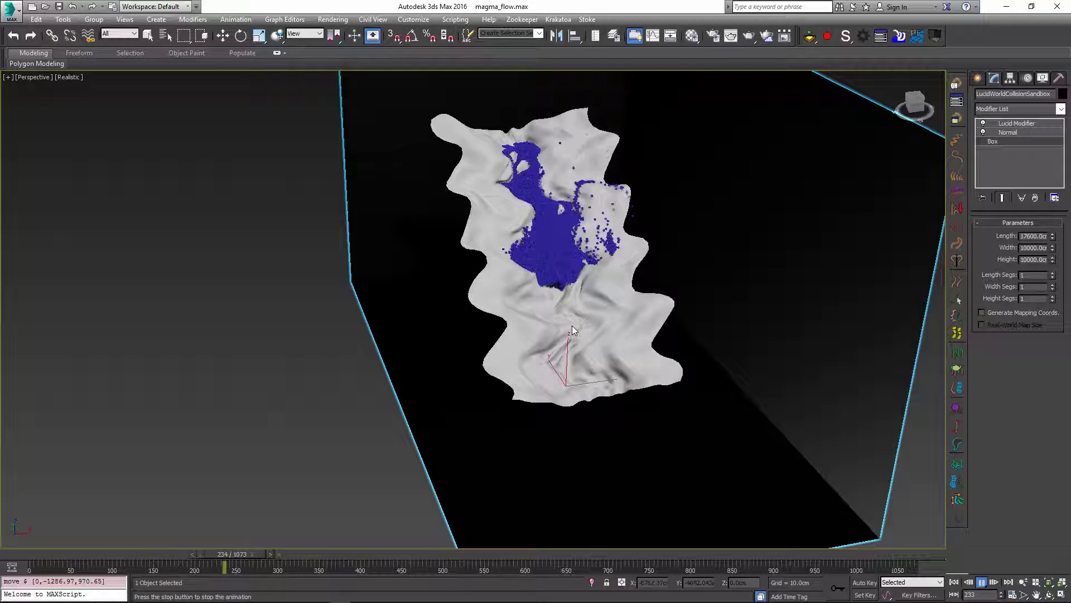
{"action": "scroll", "coordinate": [603, 312], "scroll_direction": "up", "scroll_amount": 5}
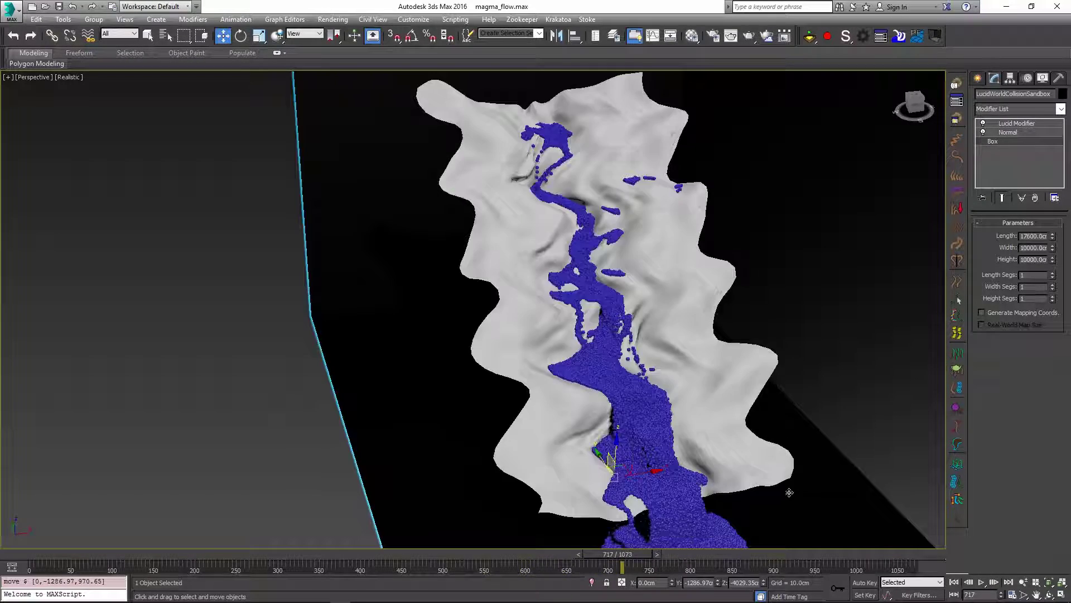
{"action": "middle_click_drag", "start_coordinate": [789, 492], "coordinate": [692, 525], "text": "alt"}
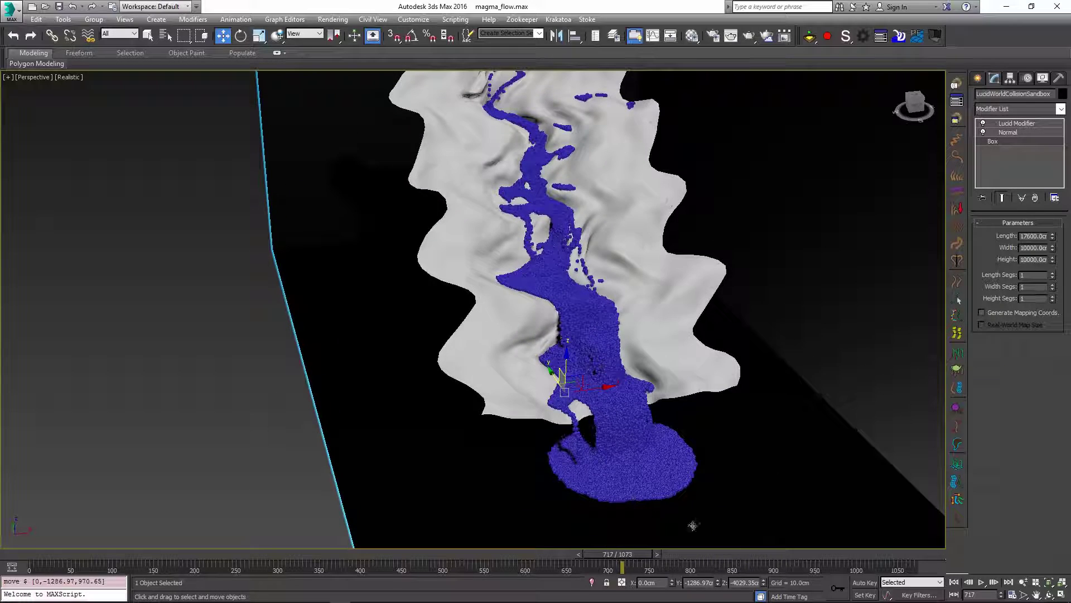
{"action": "left_click_drag", "start_coordinate": [641, 550], "coordinate": [270, 552]}
{"action": "left_click_drag", "start_coordinate": [419, 568], "coordinate": [318, 555]}
{"action": "left_click_drag", "start_coordinate": [167, 554], "coordinate": [489, 541]}
{"action": "key", "text": "w"}
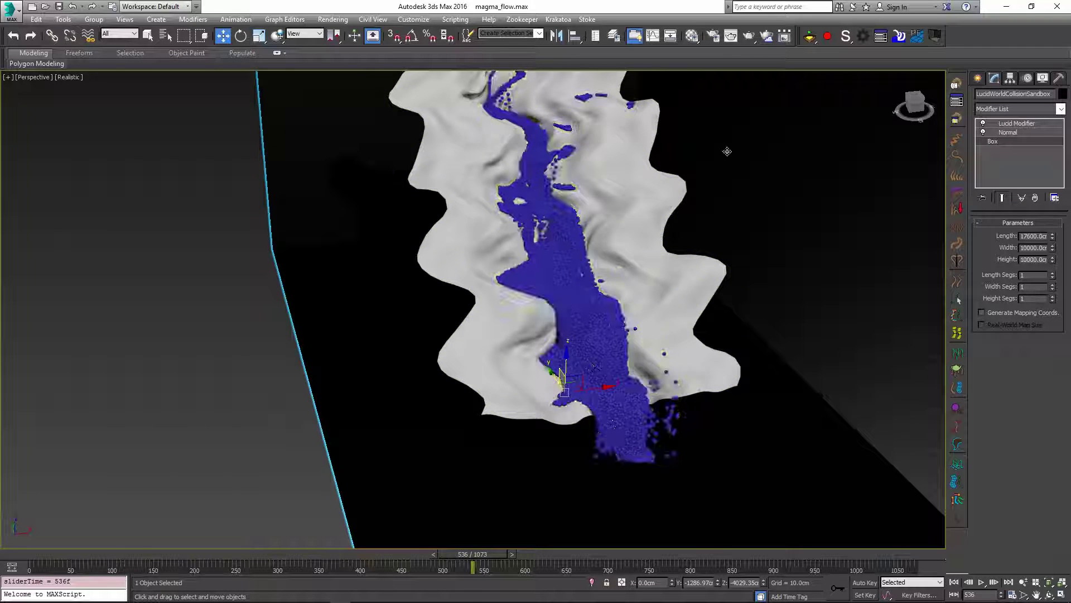
In the Flex physics settings, set dynamic and static friction to 0.4 and particle friction to 0.3.
{"action": "left_click", "coordinate": [575, 298]}
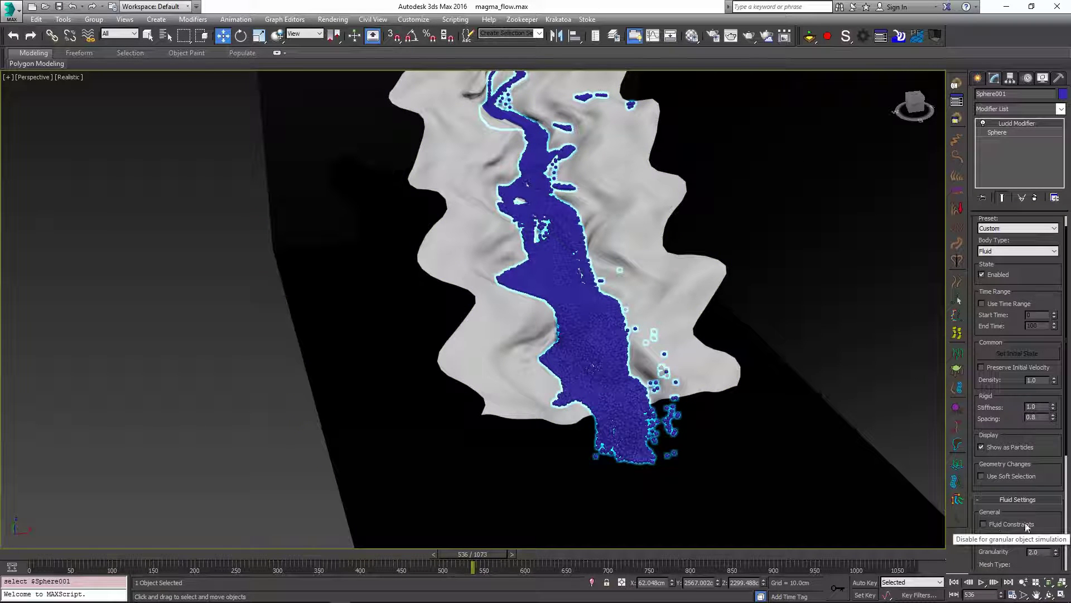
{"action": "left_click", "coordinate": [864, 37]}
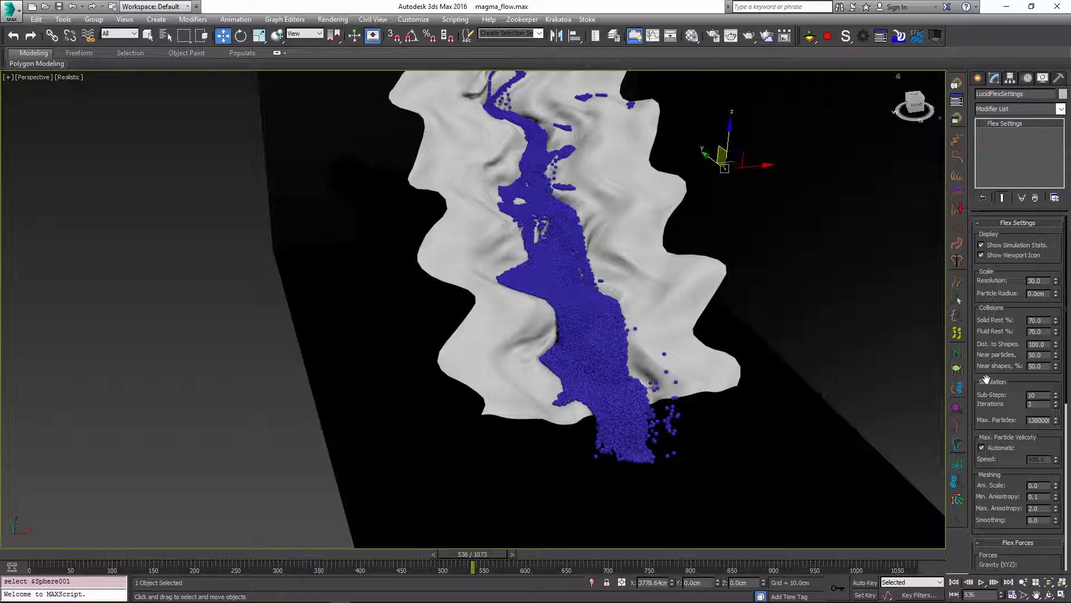
{"action": "left_click_drag", "start_coordinate": [986, 382], "coordinate": [984, 170]}
{"action": "scroll", "coordinate": [994, 303], "scroll_direction": "down", "scroll_amount": 2}
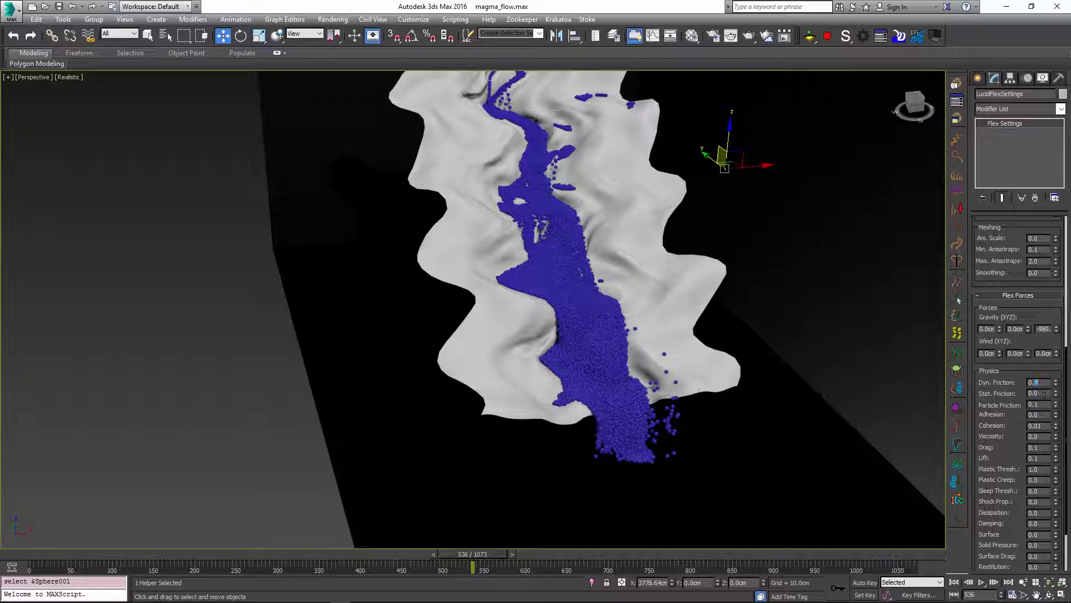
{"action": "left_click", "coordinate": [1040, 404]}
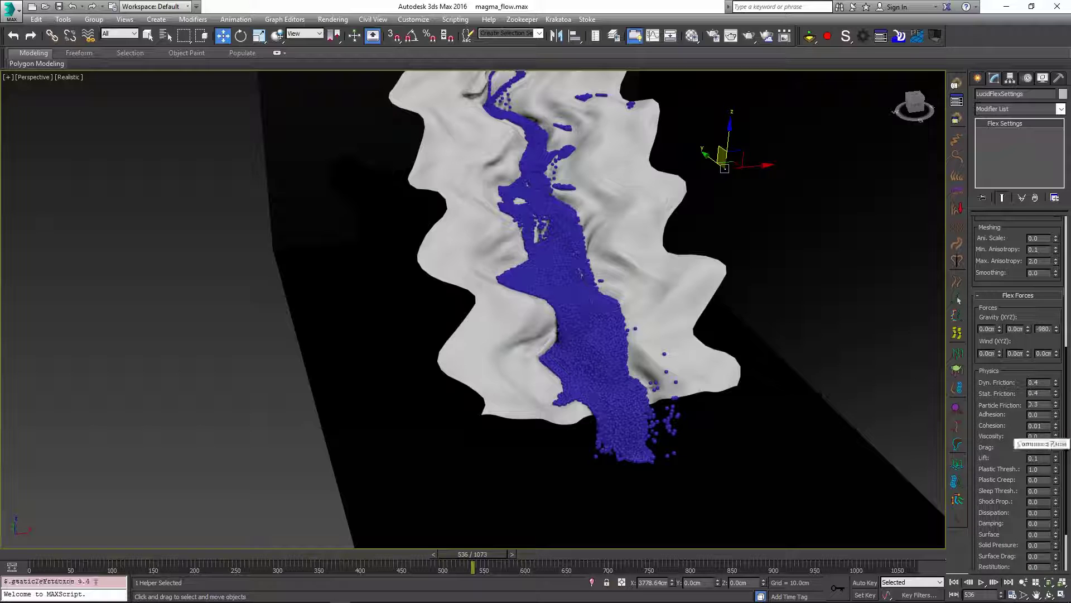
{"action": "type", "text": "3"}
{"action": "key", "text": "Return"}
Reset the Flex cohesion to 0 and set the drag to 0.01.
{"action": "right_click", "coordinate": [1055, 427]}
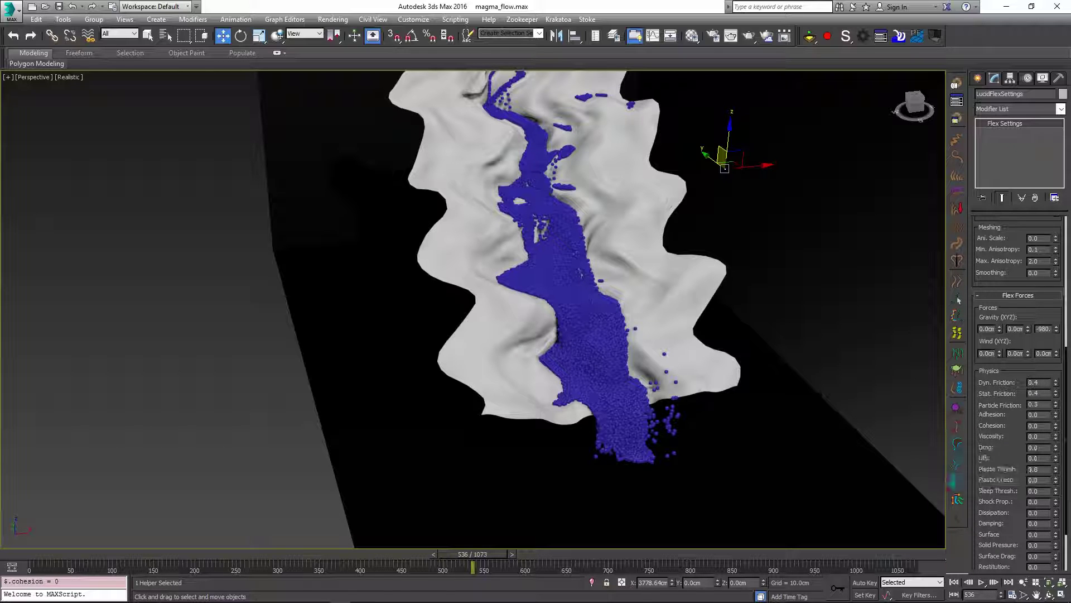
{"action": "double_click", "coordinate": [1045, 447]}
{"action": "type", "text": "01"}
{"action": "key", "text": "Return"}
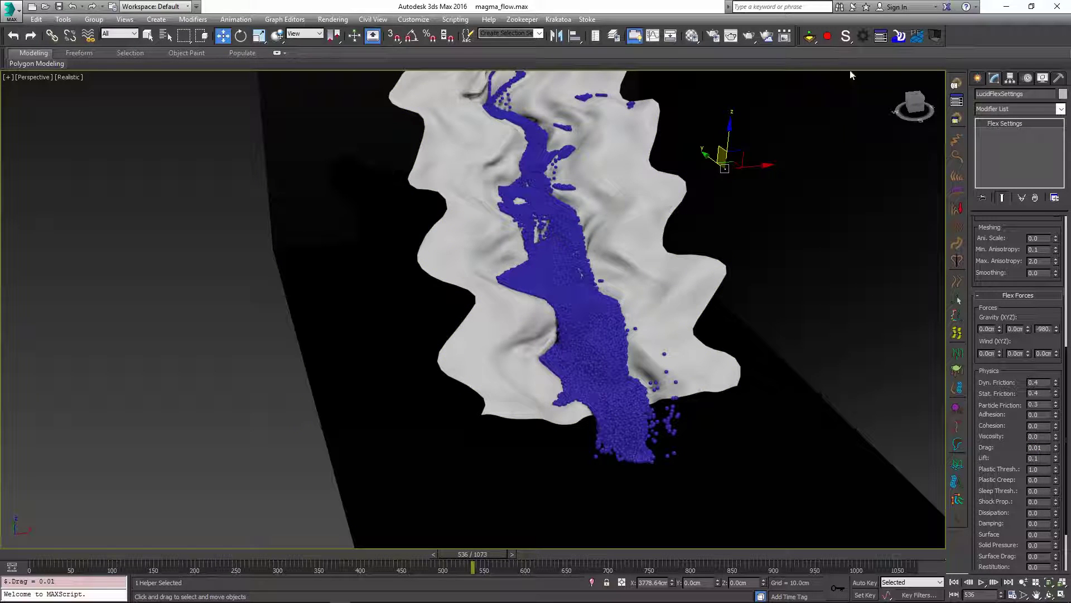
Rerun the Lucid simulation with the changed friction, cohesion and drag, and scrub to frame 48.
{"action": "left_click", "coordinate": [552, 211]}
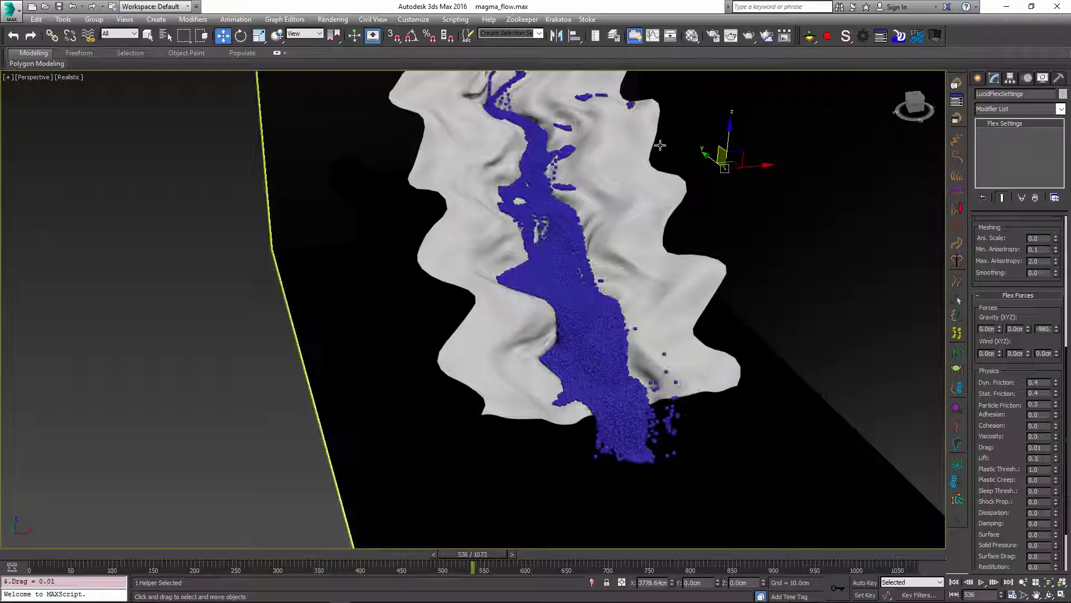
{"action": "left_click", "coordinate": [828, 37]}
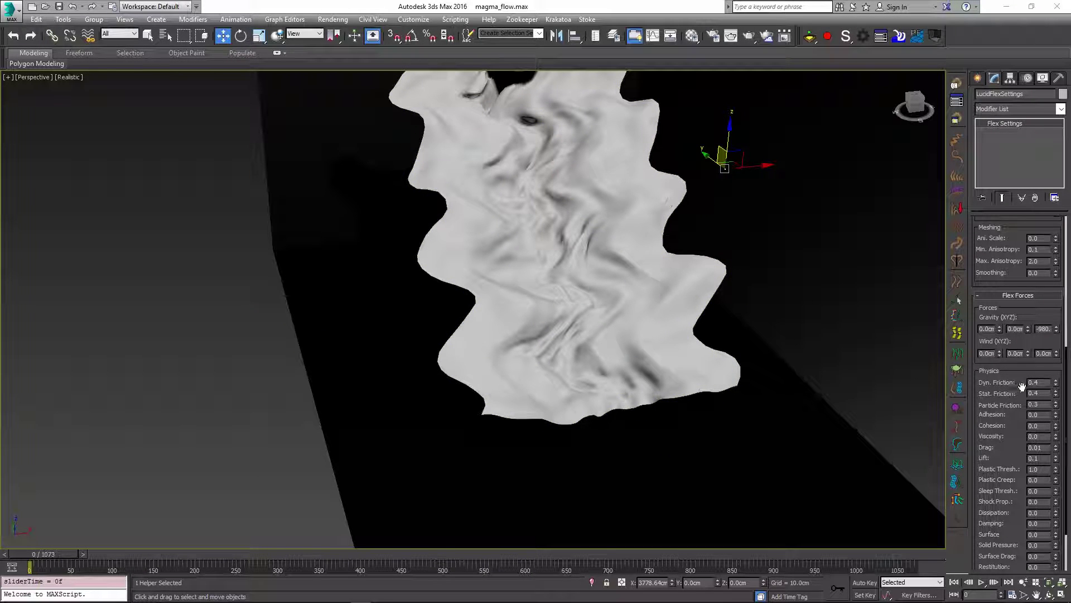
{"action": "middle_click_drag", "start_coordinate": [604, 234], "coordinate": [594, 309]}
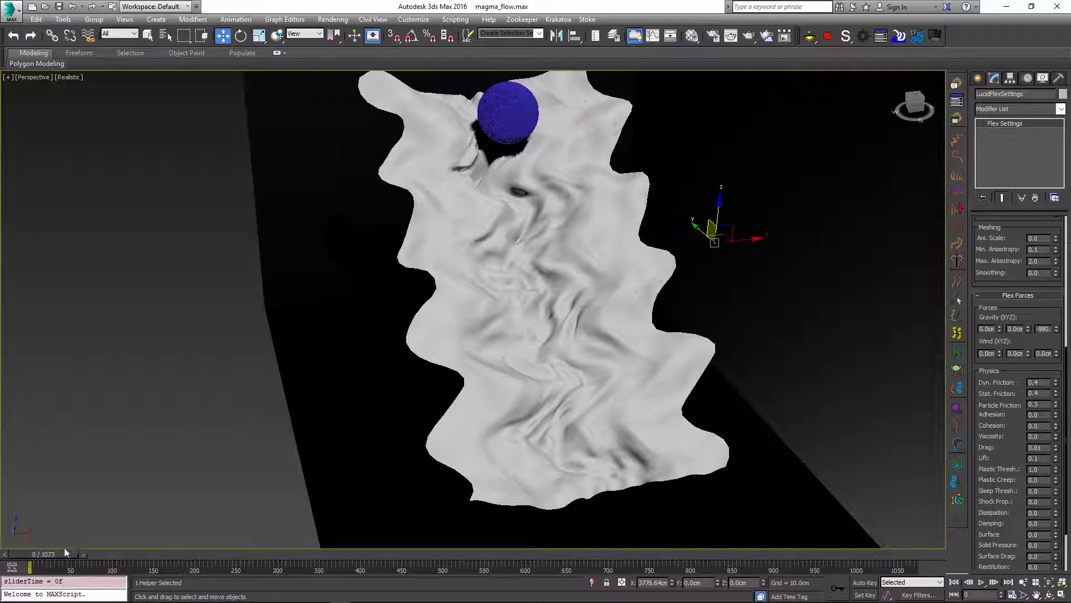
{"action": "mouse_move", "coordinate": [65, 552]}
{"action": "left_mouse_down"}
{"action": "mouse_move", "coordinate": [449, 596]}
{"action": "mouse_move", "coordinate": [848, 585]}
{"action": "mouse_move", "coordinate": [87, 559]}
{"action": "mouse_move", "coordinate": [535, 558]}
{"action": "mouse_move", "coordinate": [191, 555]}
{"action": "mouse_move", "coordinate": [346, 553]}
{"action": "mouse_move", "coordinate": [145, 544]}
{"action": "mouse_move", "coordinate": [70, 554]}
{"action": "left_mouse_up"}
{"action": "key", "text": "w"}
{"action": "key", "text": "w"}
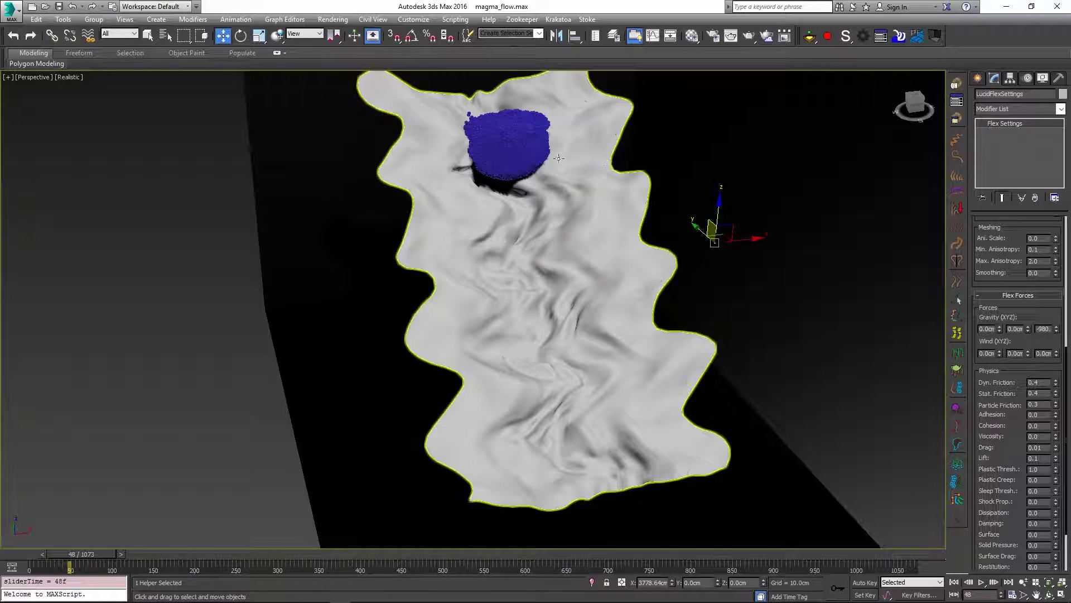
Record the magma simulation again at a Flex resolution of 60 and scrub through the flow.
{"action": "left_click", "coordinate": [508, 142]}
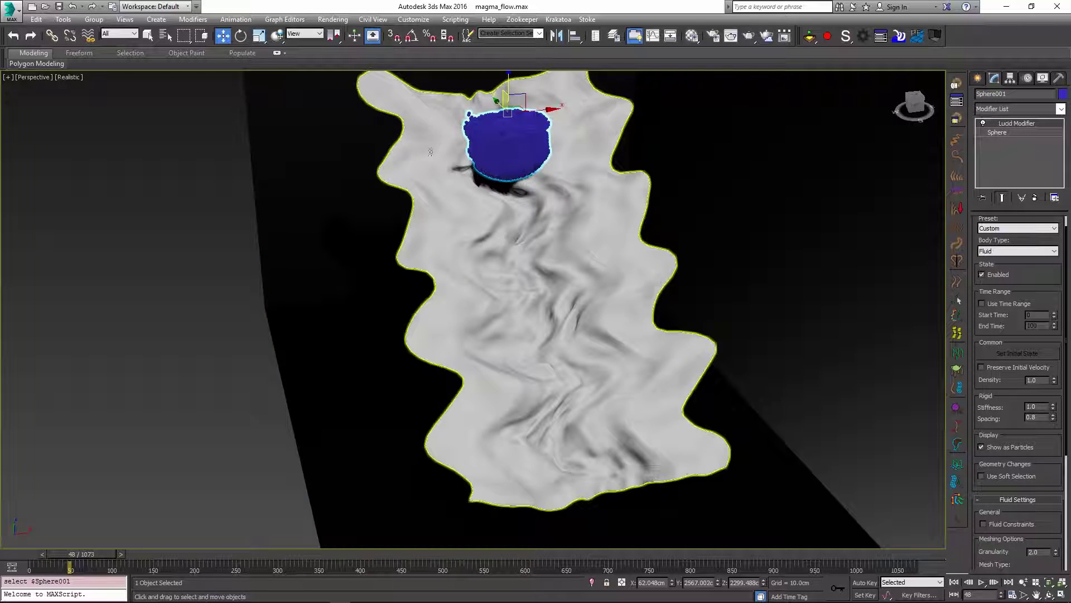
{"action": "left_click_drag", "start_coordinate": [1002, 318], "coordinate": [997, 347]}
{"action": "left_click", "coordinate": [828, 37]}
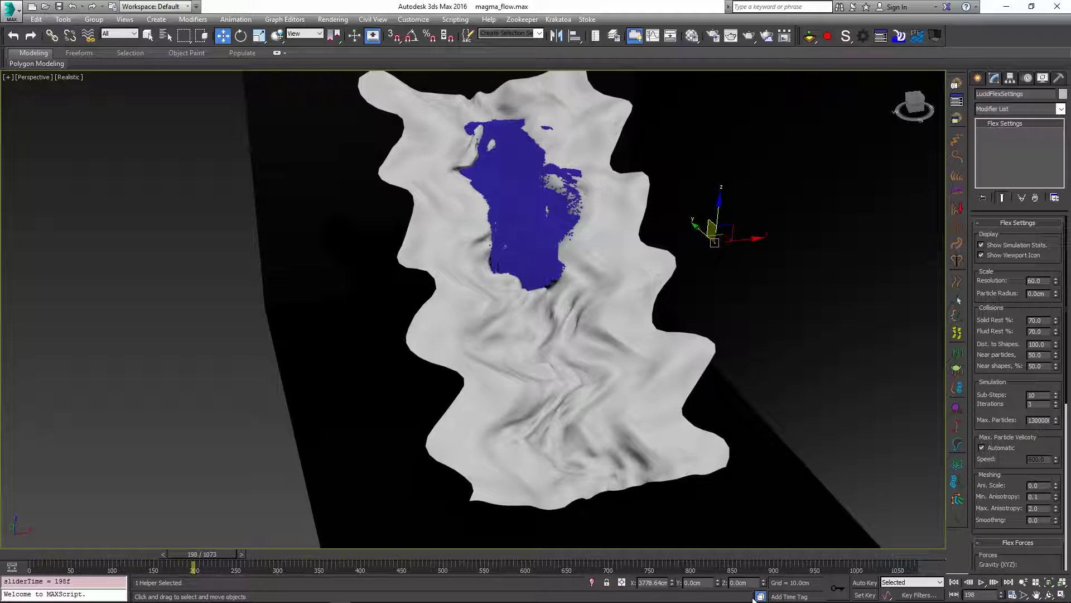
{"action": "left_click_drag", "start_coordinate": [205, 554], "coordinate": [651, 558]}
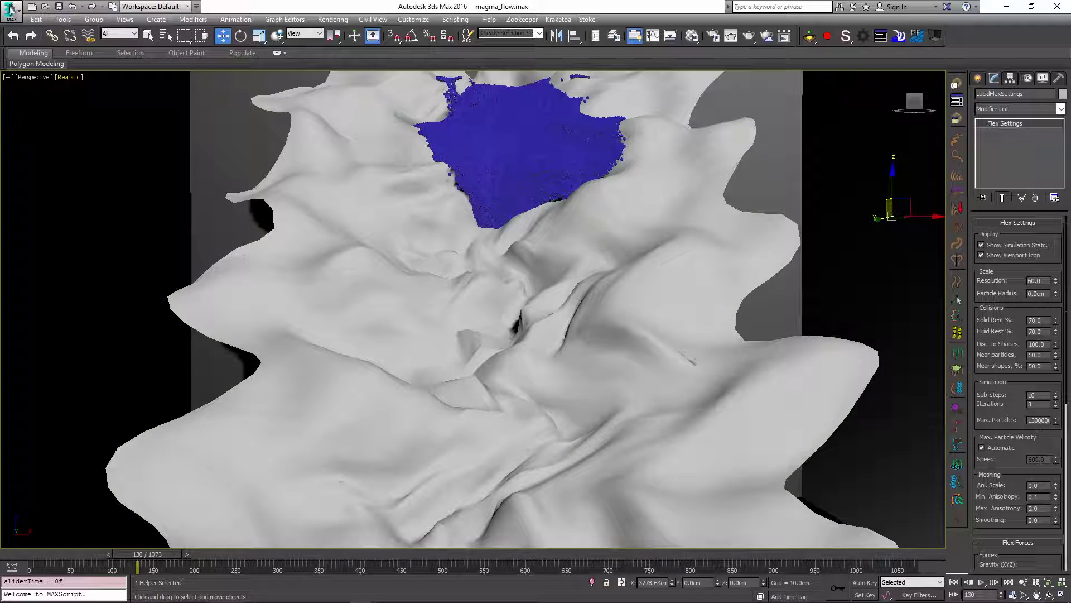
Open the scene 713_gas_test.max and inspect the Lucid modifier settings of the red and blue boxes.
{"action": "left_click", "coordinate": [11, 9]}
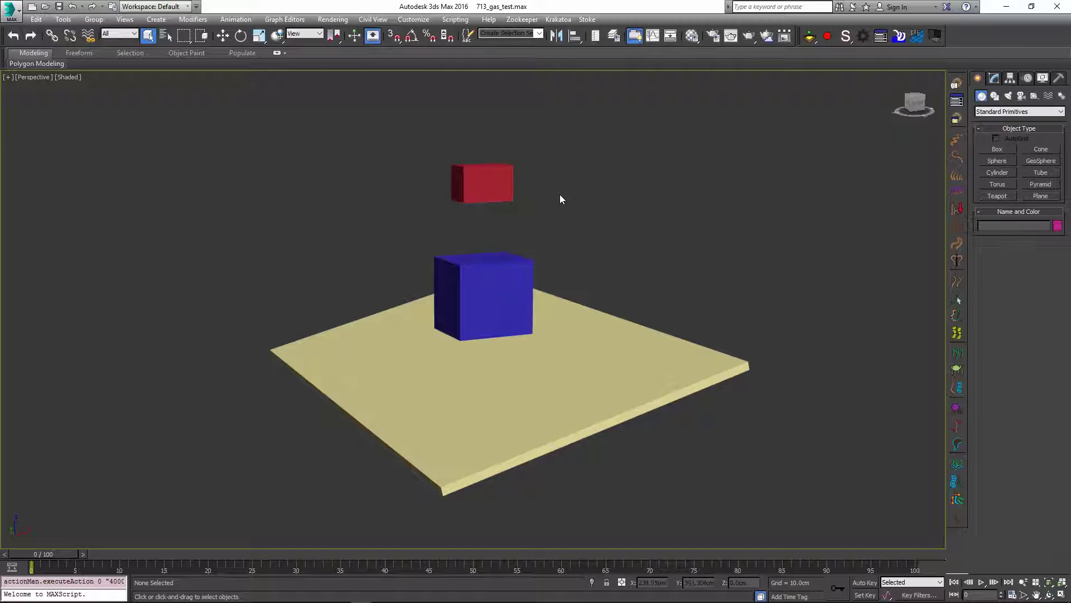
{"action": "left_click", "coordinate": [484, 194]}
{"action": "left_click", "coordinate": [995, 79]}
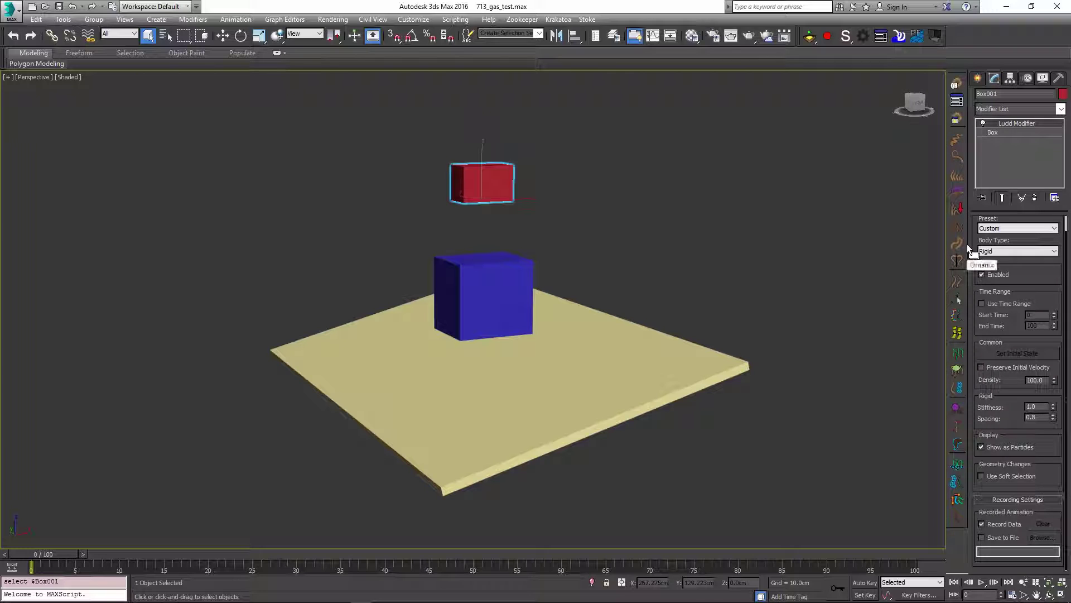
{"action": "left_click", "coordinate": [484, 296]}
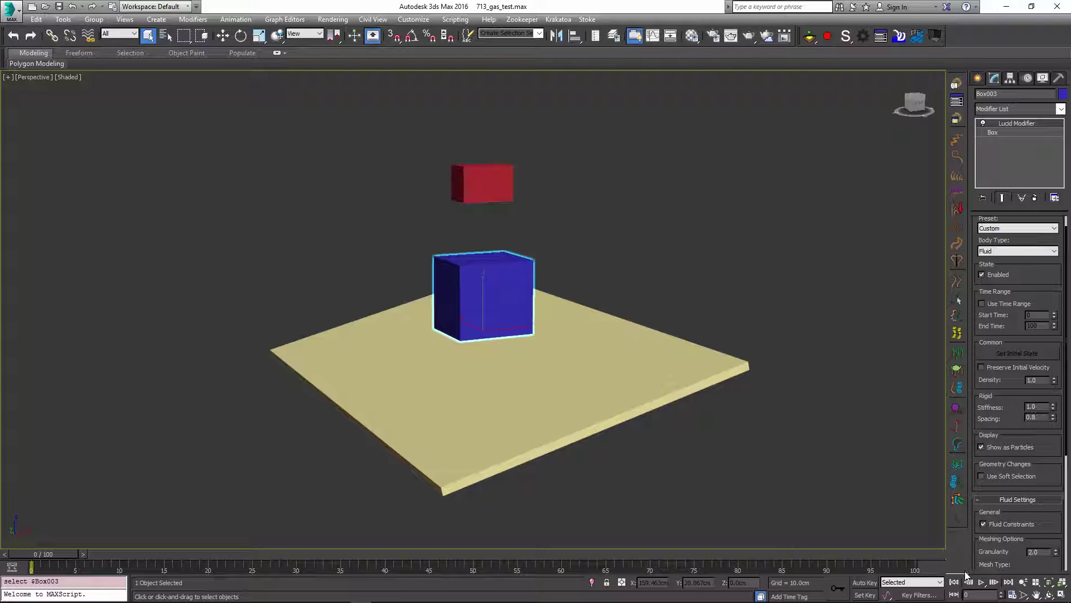
Run the live simulation of the falling boxes twice from frame 0, and stop it at the start frame.
{"action": "left_click", "coordinate": [806, 37]}
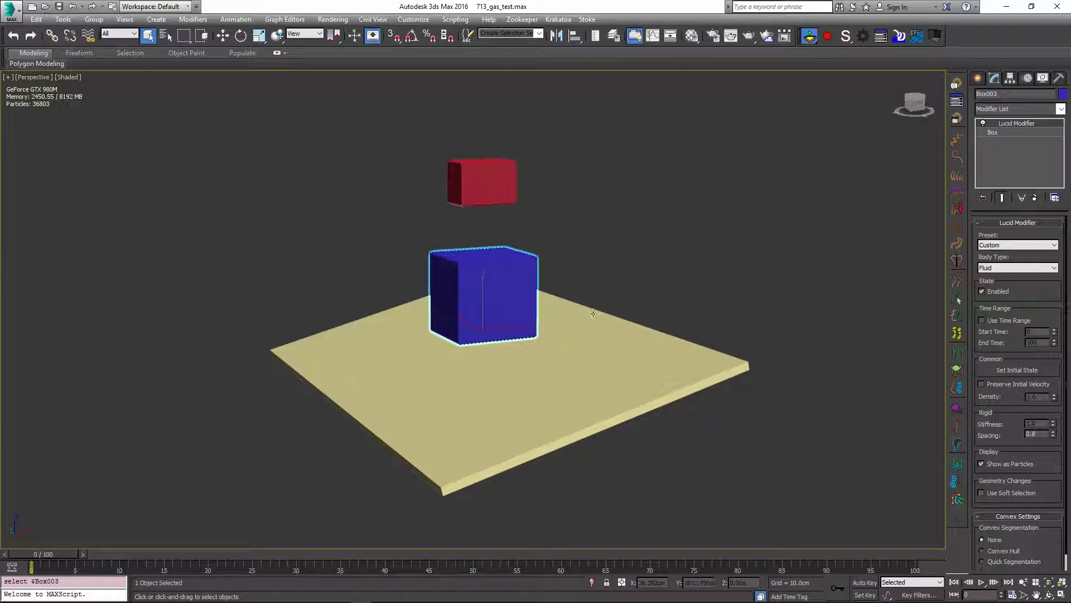
{"action": "left_click", "coordinate": [981, 582]}
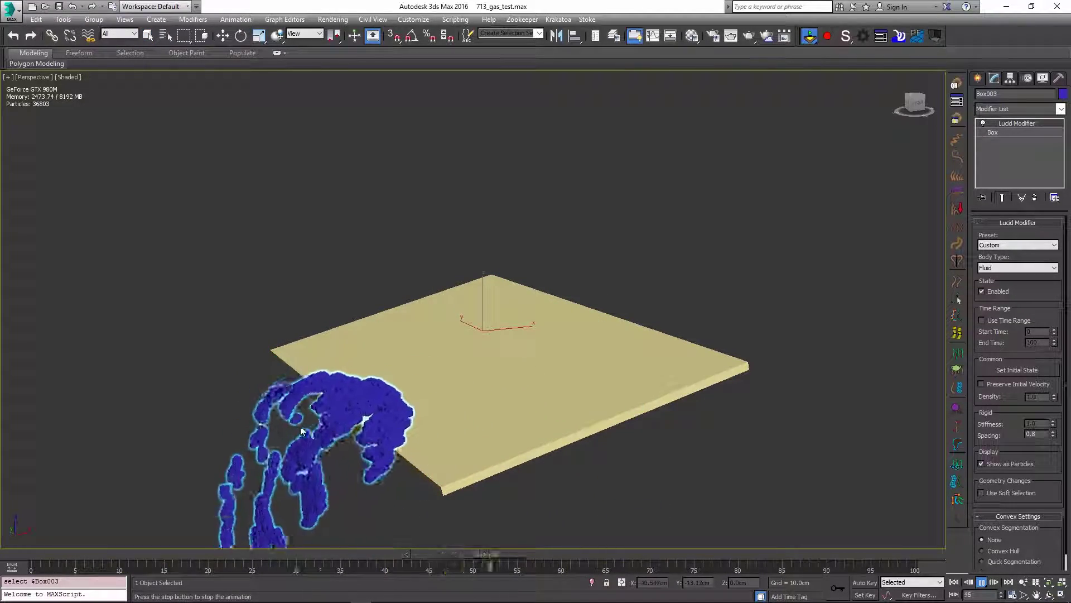
{"action": "key", "text": "Home"}
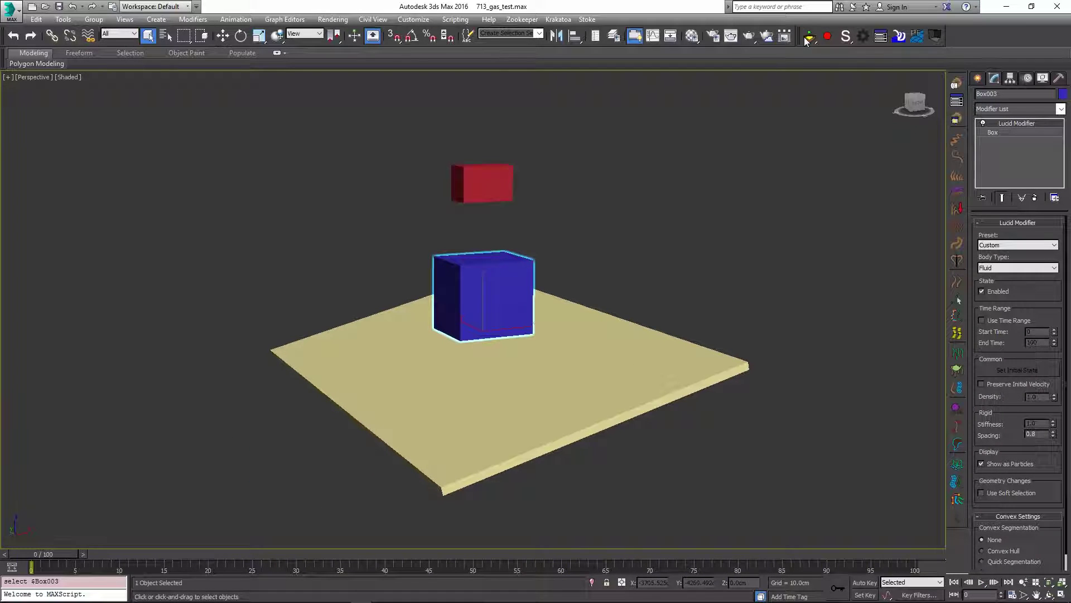
{"action": "left_click", "coordinate": [983, 583]}
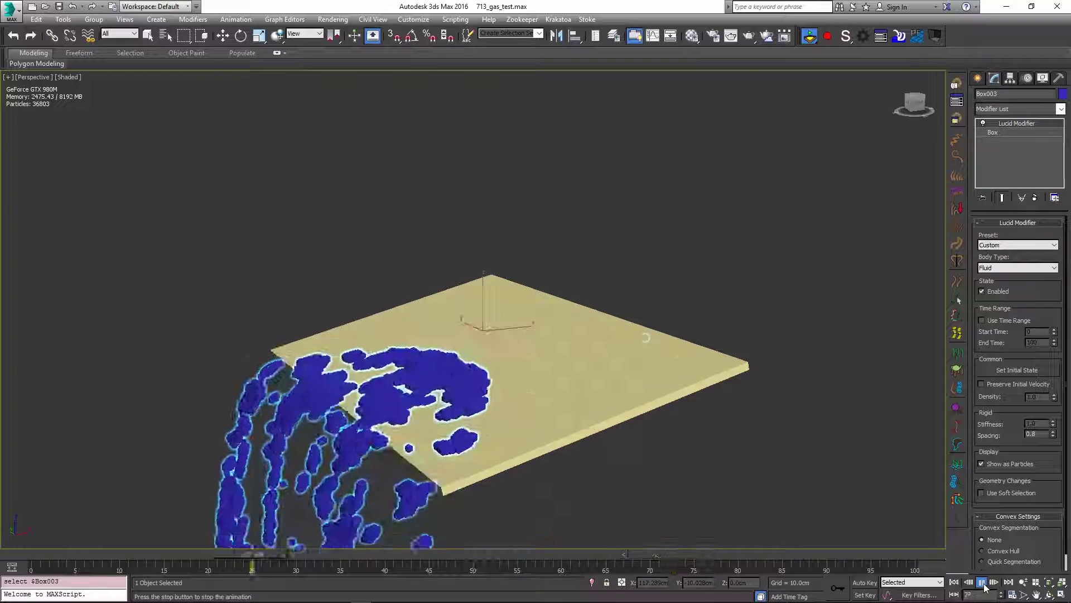
{"action": "left_click", "coordinate": [812, 37]}
{"action": "key", "text": "Home"}
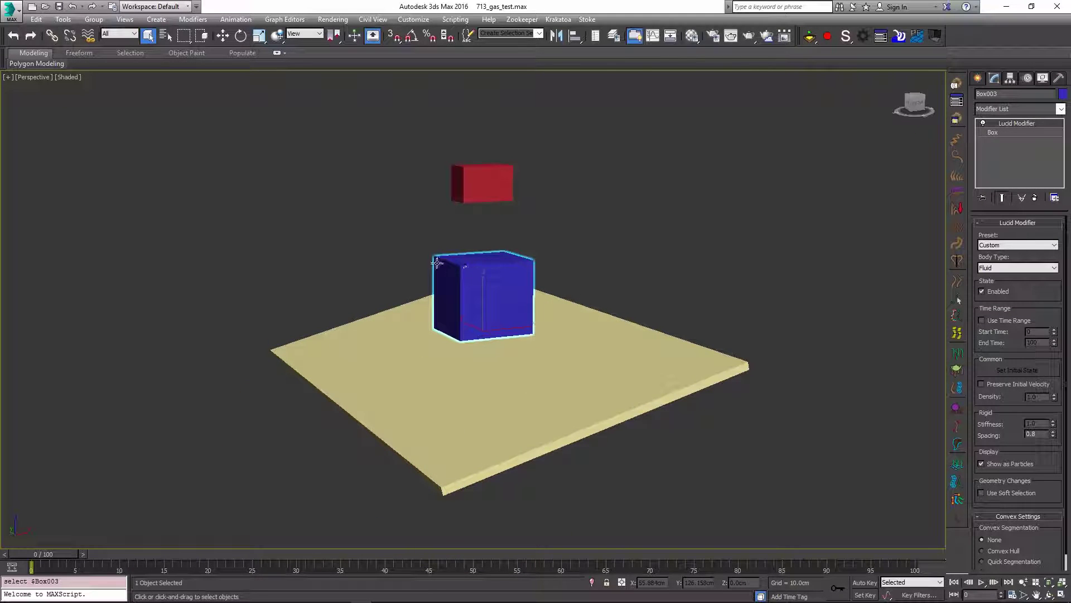
Reset the Flex viscosity and buoyancy to 0 and play the live simulation.
{"action": "left_click", "coordinate": [862, 37]}
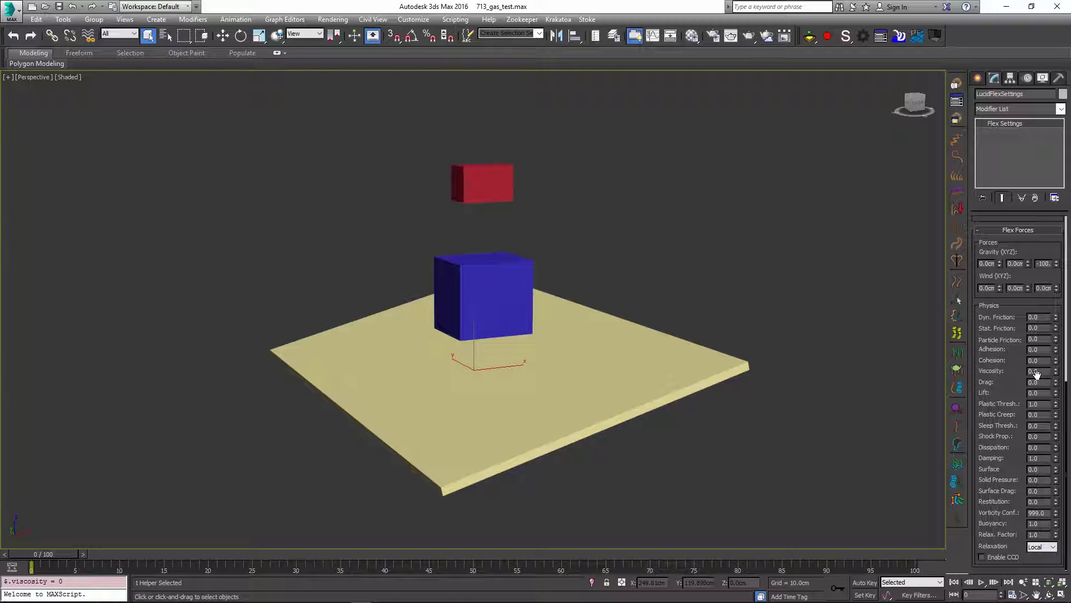
{"action": "right_click", "coordinate": [1055, 525]}
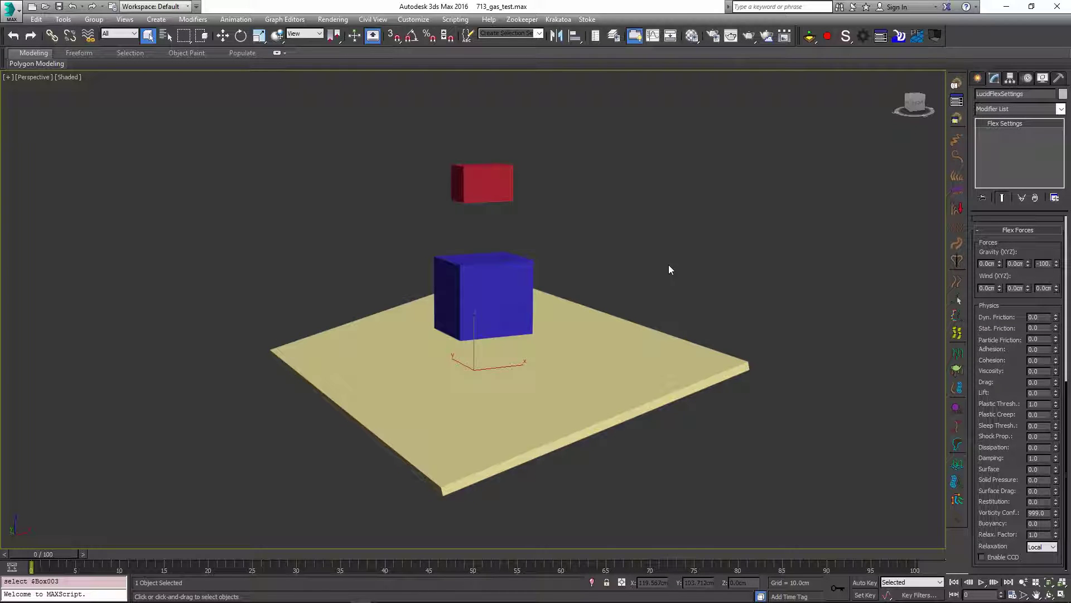
{"action": "left_click", "coordinate": [809, 36]}
{"action": "left_click", "coordinate": [981, 583]}
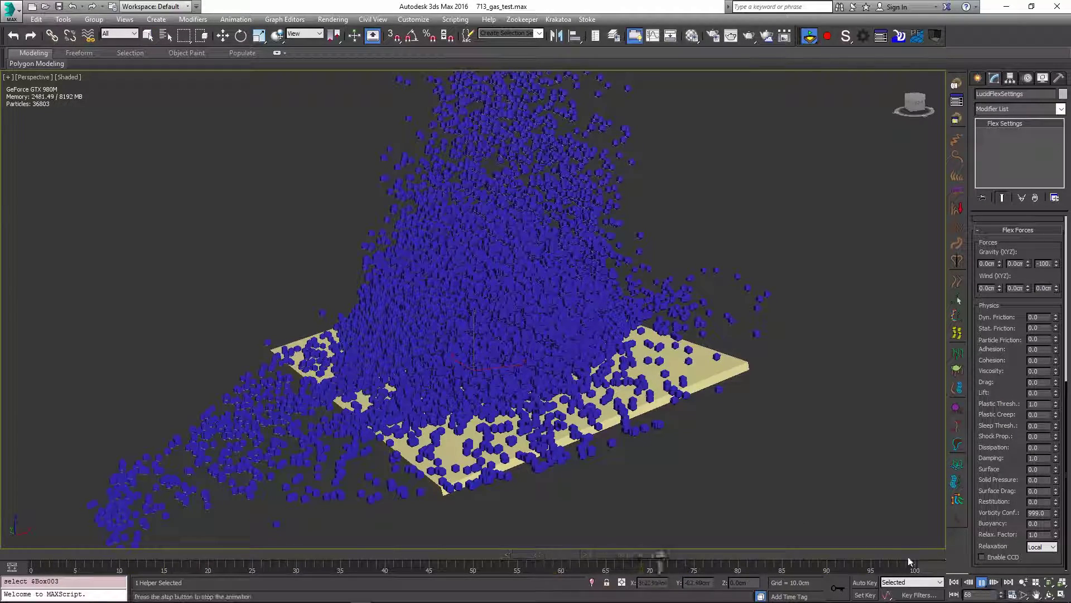
{"action": "left_click", "coordinate": [981, 586]}
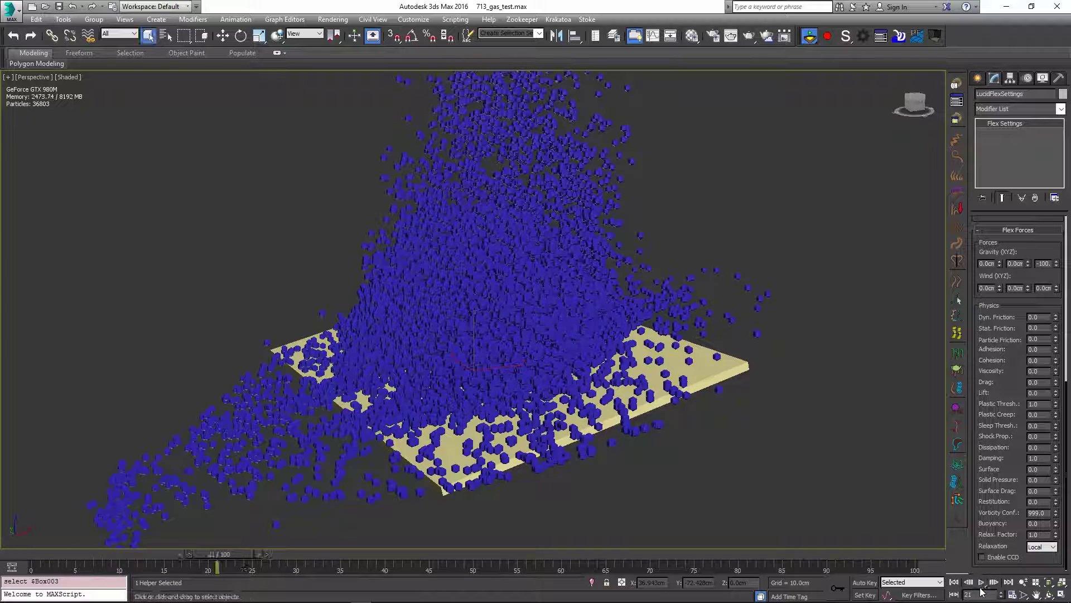
Set dynamic and static friction to 0.01 and damping to 0, and replay the live simulation.
{"action": "key", "text": "Return"}
{"action": "left_click", "coordinate": [1040, 328]}
{"action": "type", "text": "1"}
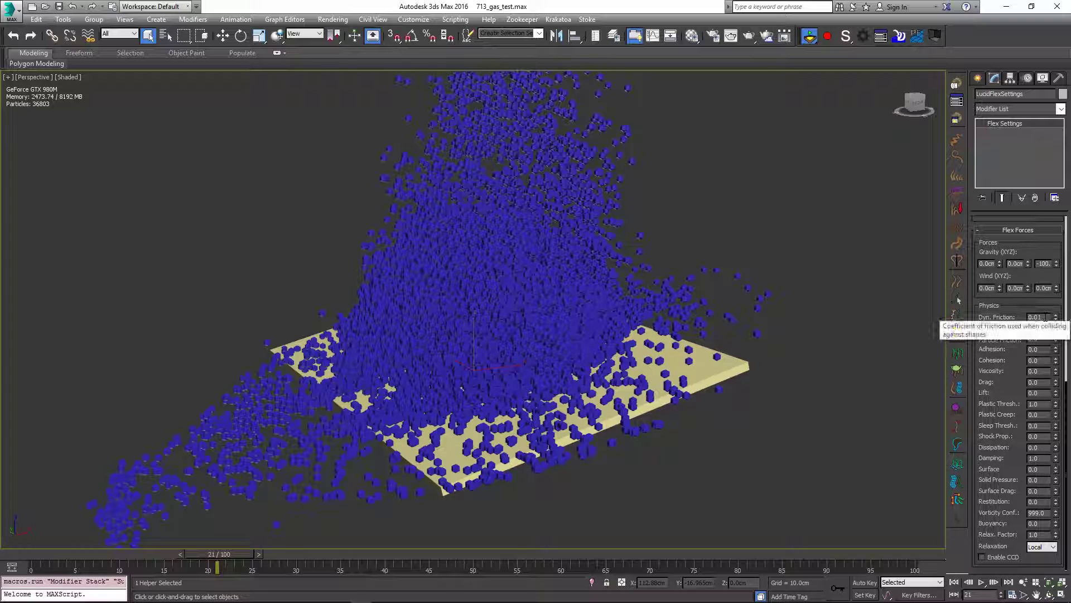
{"action": "key", "text": "Return"}
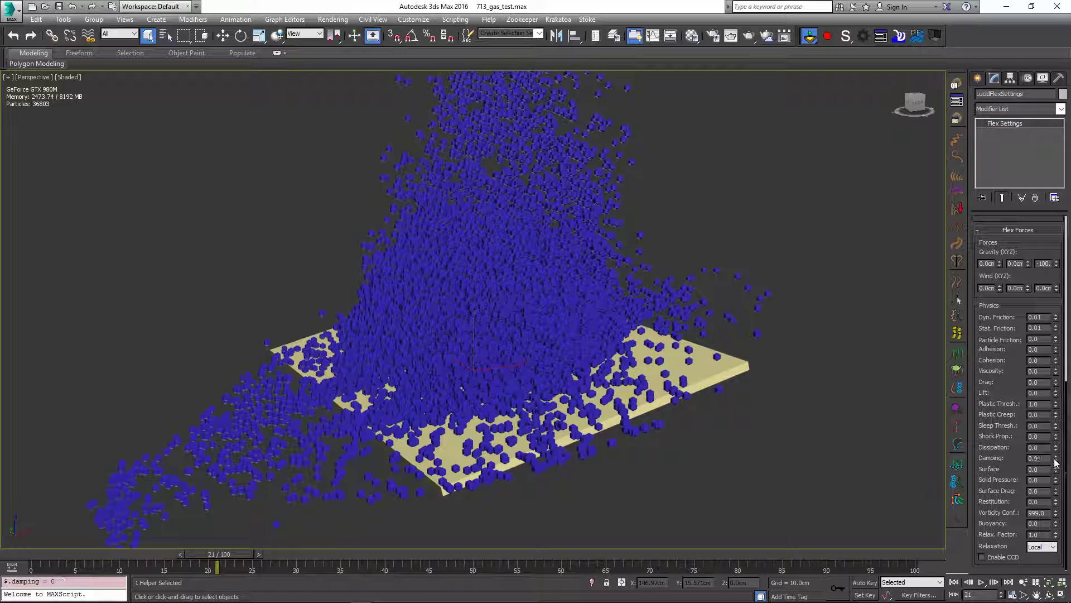
{"action": "left_click", "coordinate": [825, 38]}
{"action": "left_click", "coordinate": [980, 582]}
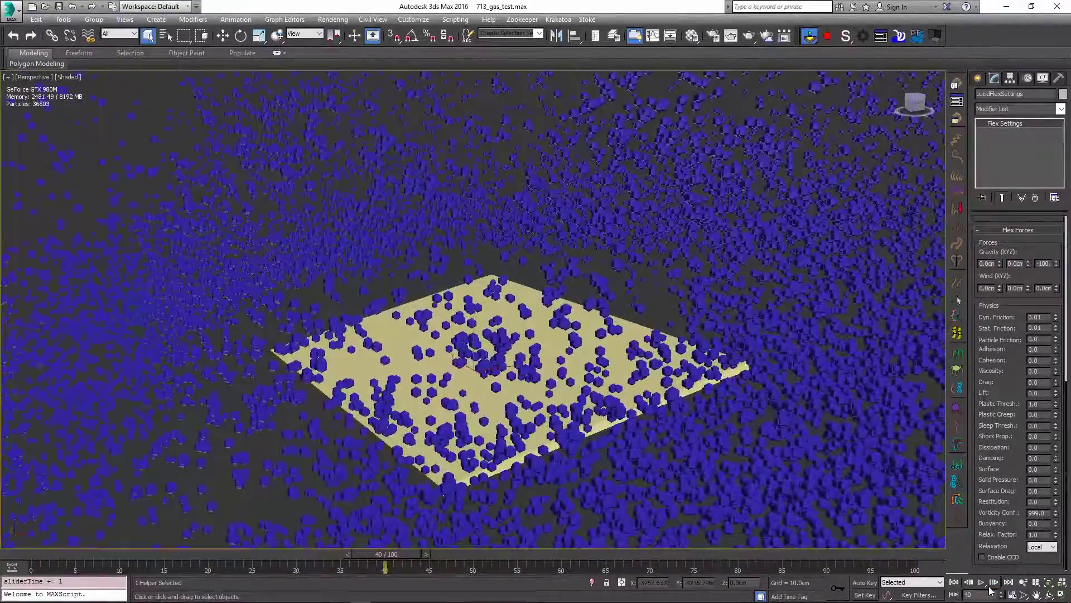
{"action": "left_click", "coordinate": [981, 581]}
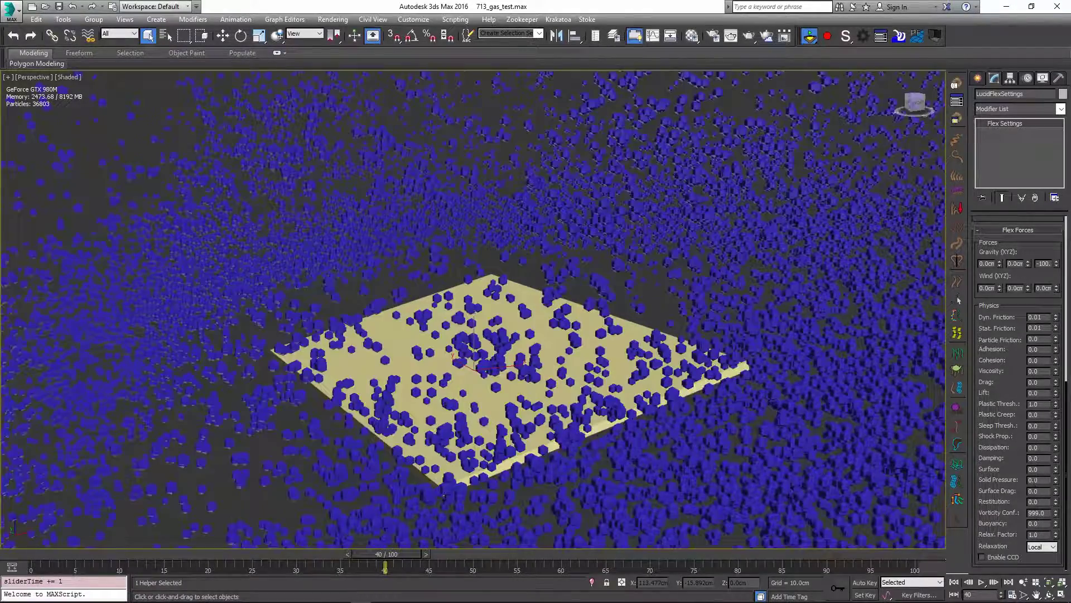
Set the damping to 1.0 and the drag to 0.4, and replay the live simulation from frame 0.
{"action": "left_click_drag", "start_coordinate": [1049, 458], "coordinate": [1000, 457]}
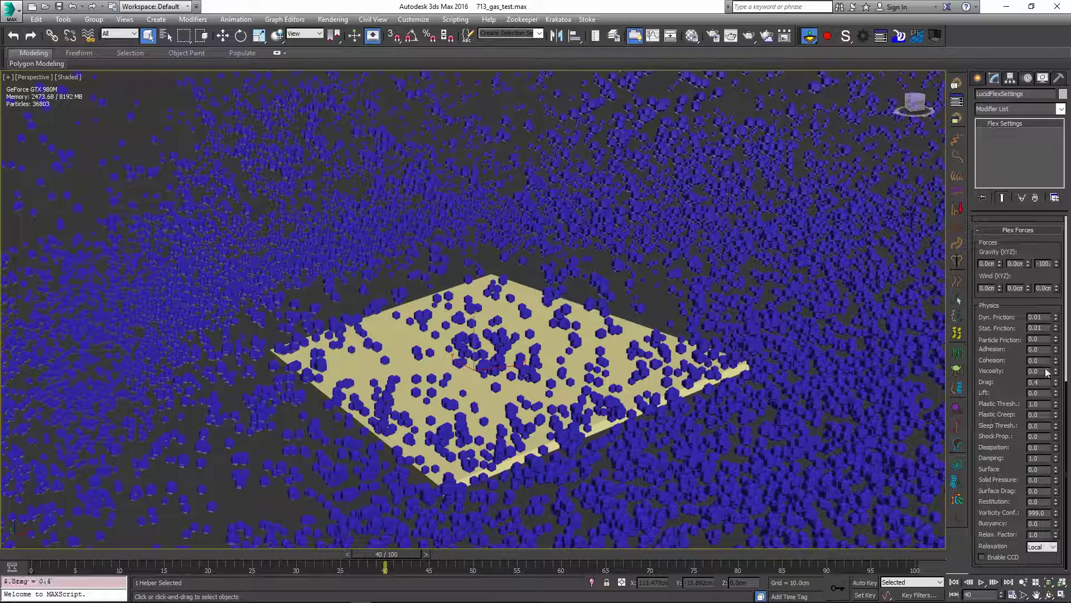
{"action": "key", "text": "Home"}
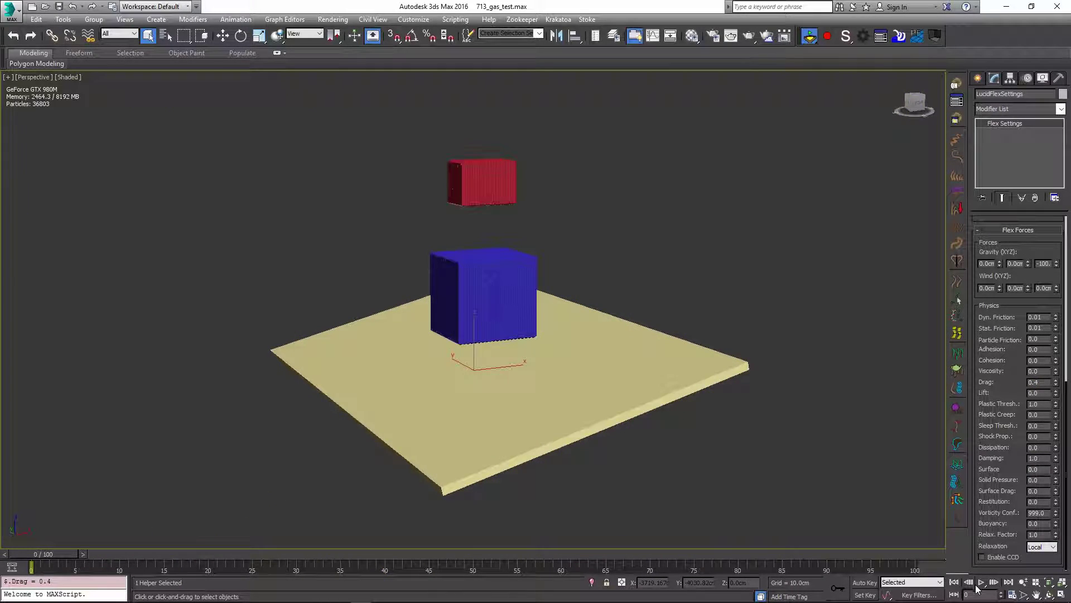
{"action": "left_click", "coordinate": [979, 583]}
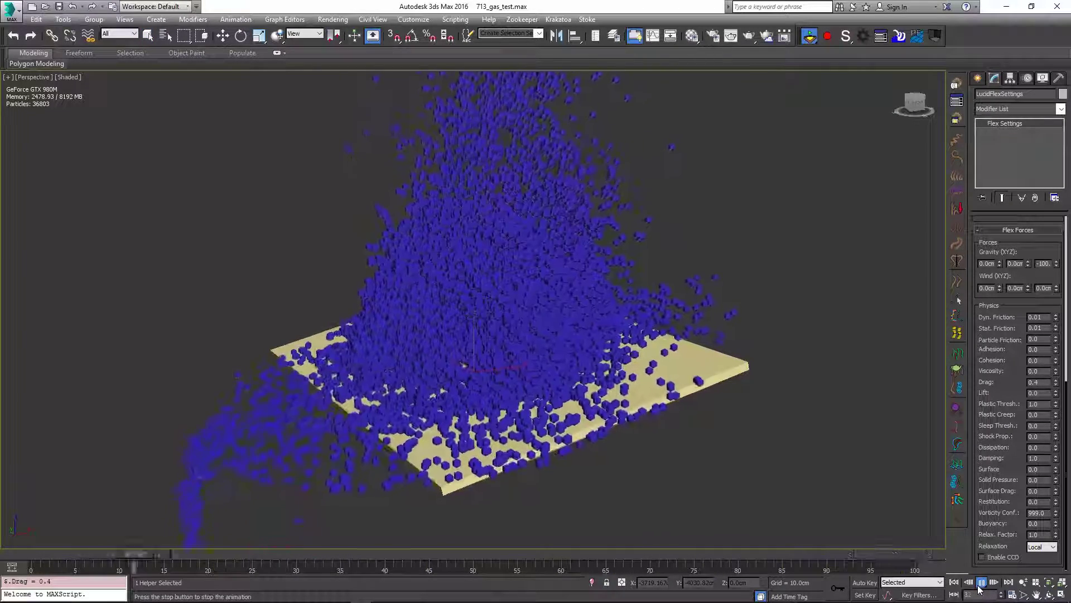
{"action": "left_click", "coordinate": [981, 583]}
{"action": "key", "text": "Home"}
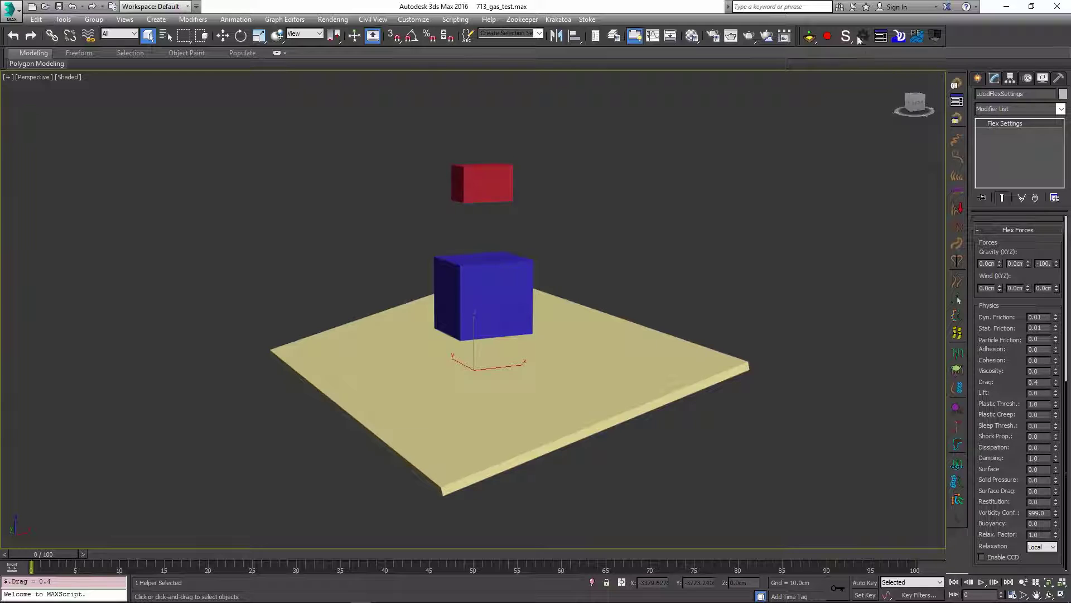
Set the Flex resolution to 40.
{"action": "scroll", "coordinate": [1020, 315], "scroll_direction": "up", "scroll_amount": 5}
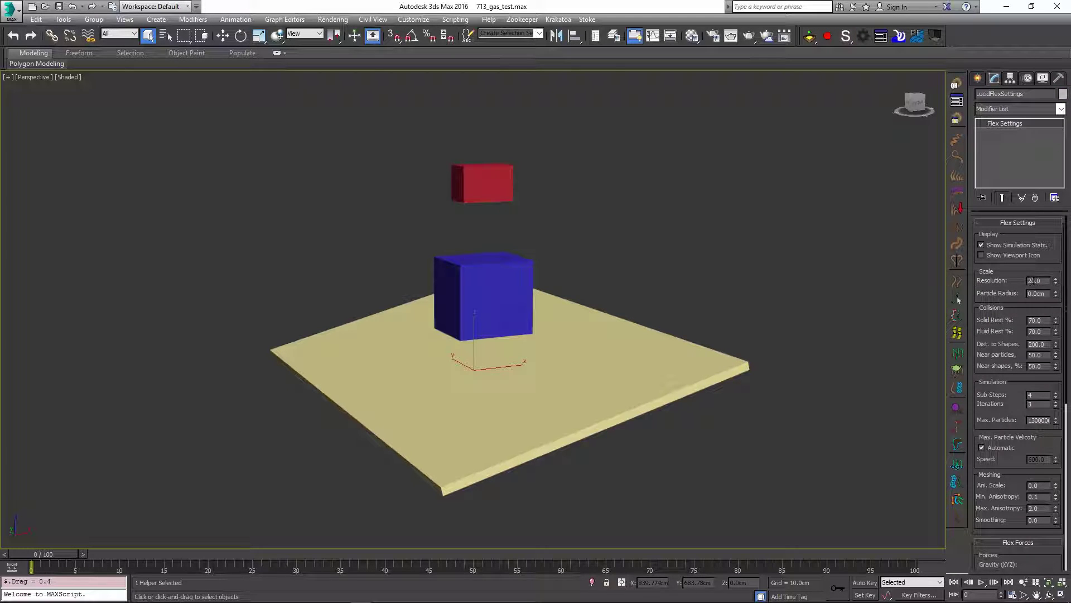
{"action": "left_click_drag", "start_coordinate": [1032, 281], "coordinate": [1004, 281]}
{"action": "type", "text": "4"}
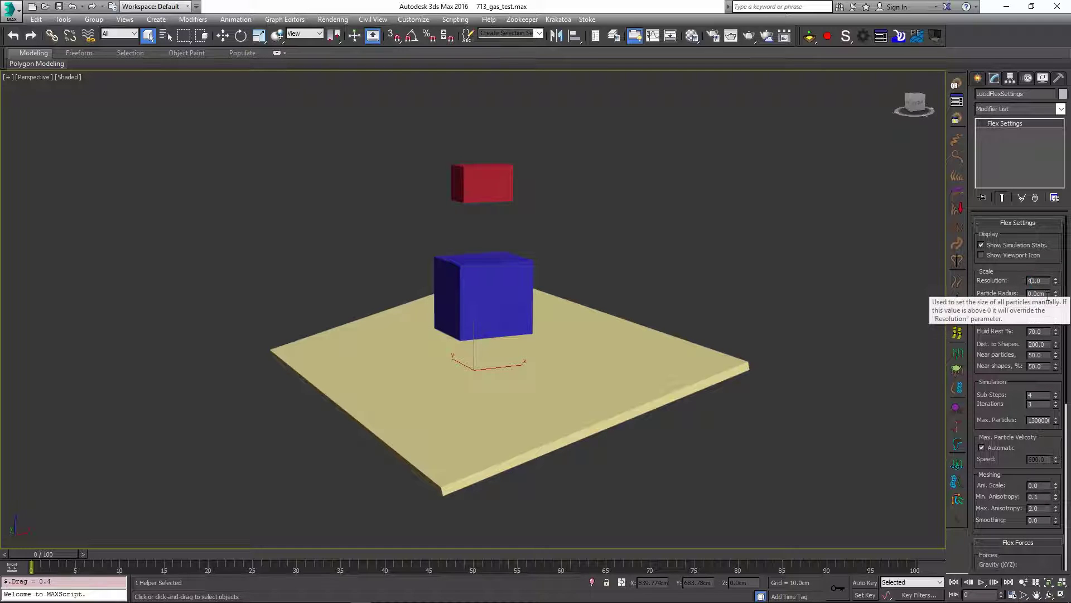
{"action": "key", "text": "Tab"}
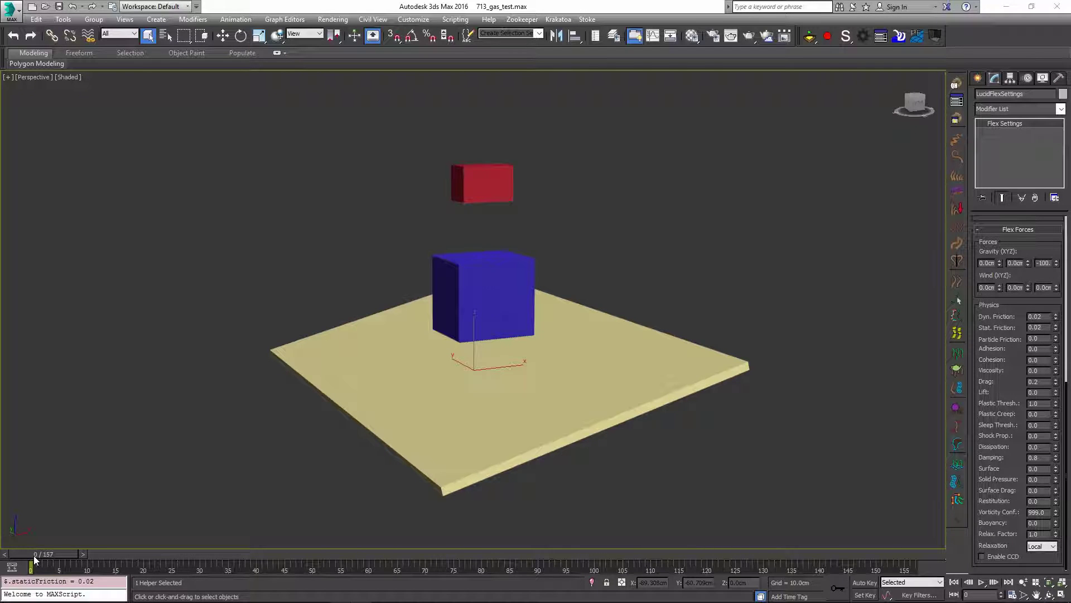
Scrub through the recorded gas simulation and play back the blue box's meshed fluid from frame 0.
{"action": "left_click_drag", "start_coordinate": [34, 560], "coordinate": [785, 544]}
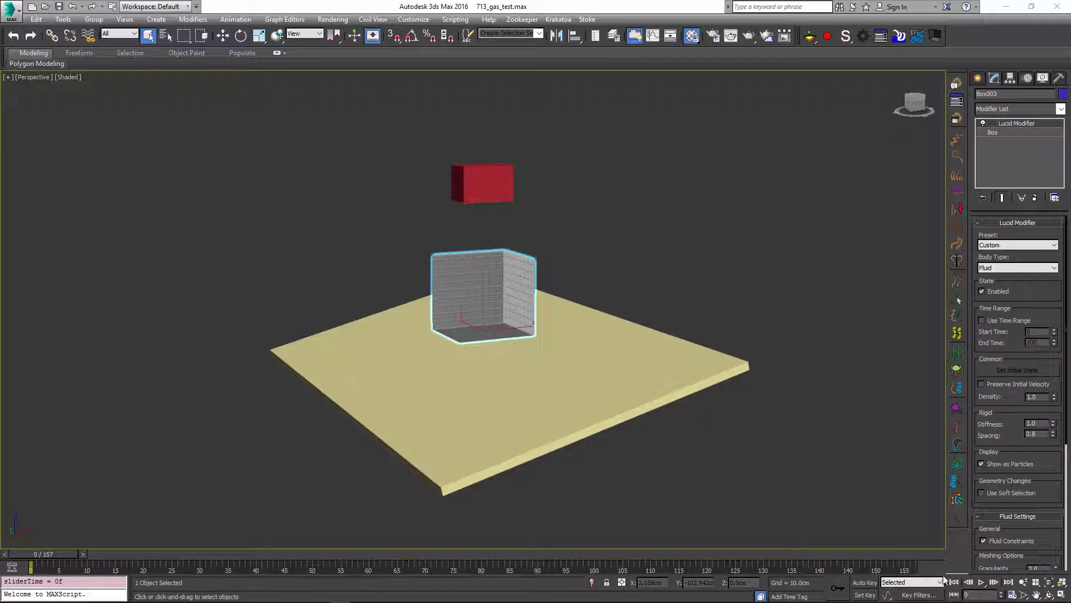
{"action": "left_click", "coordinate": [982, 586]}
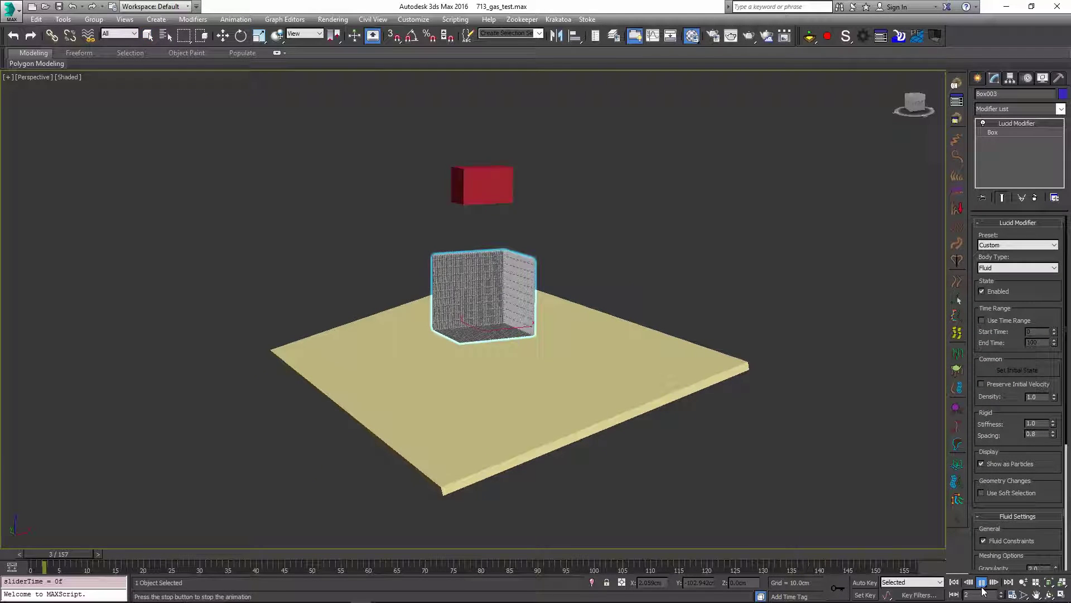